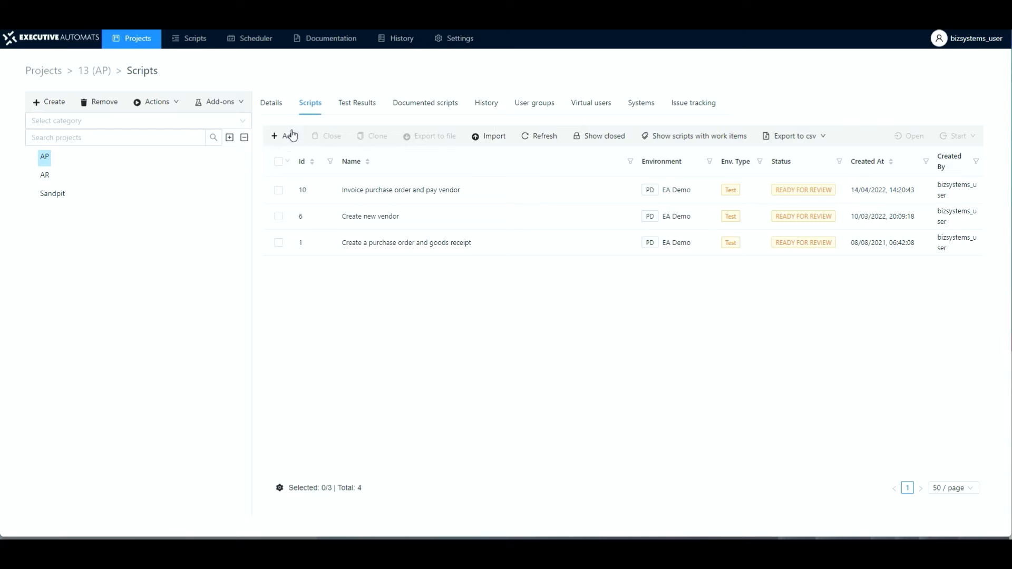
Step: Create a new script in project AP named "Procure to pay end to end process" with Show overlay hint enabled
{"action": "left_click", "coordinate": [285, 138]}
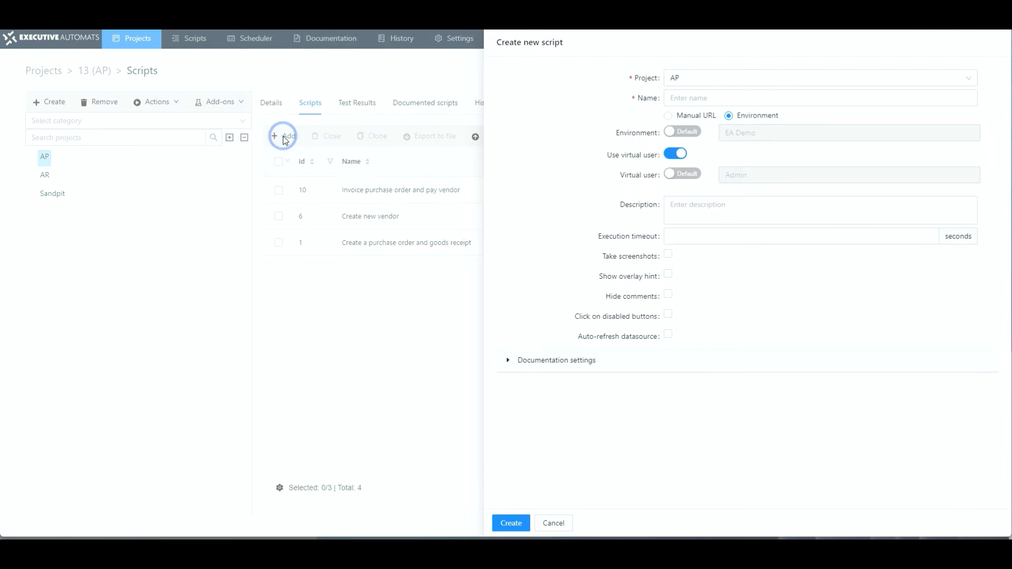
{"action": "left_click", "coordinate": [683, 99]}
{"action": "type", "text": "Procure to pay end"}
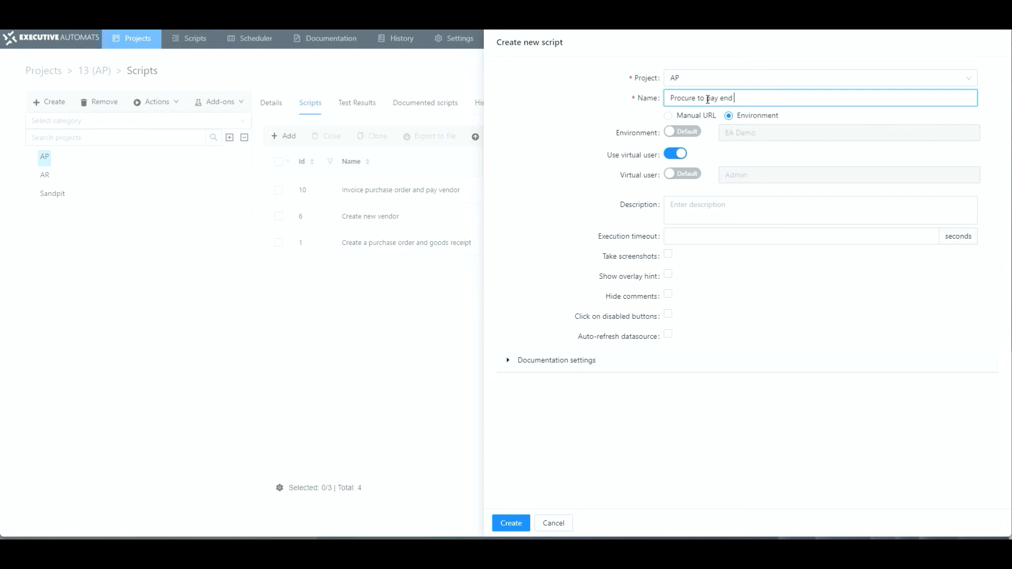
{"action": "type", "text": " to end process"}
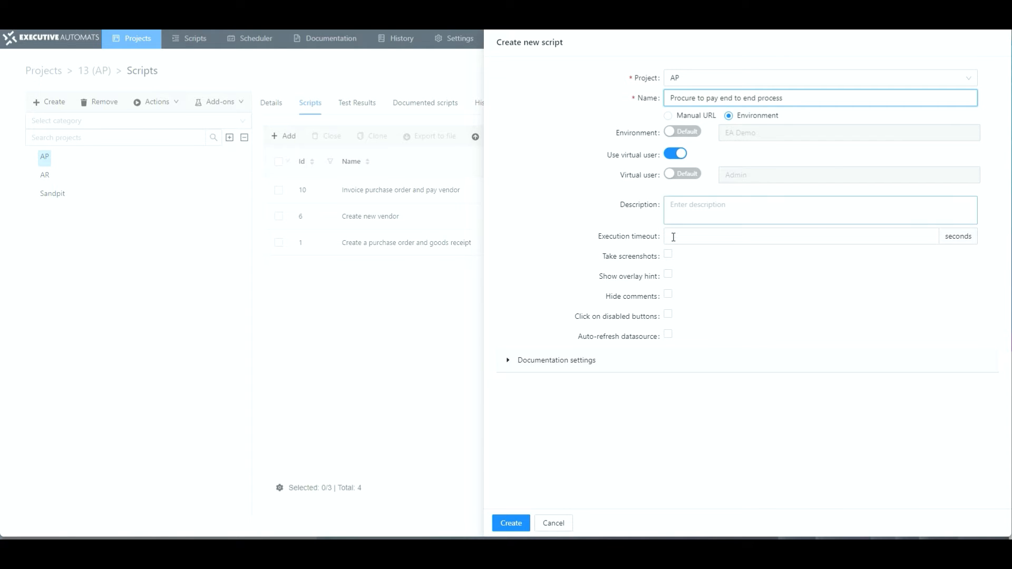
{"action": "left_click", "coordinate": [669, 274]}
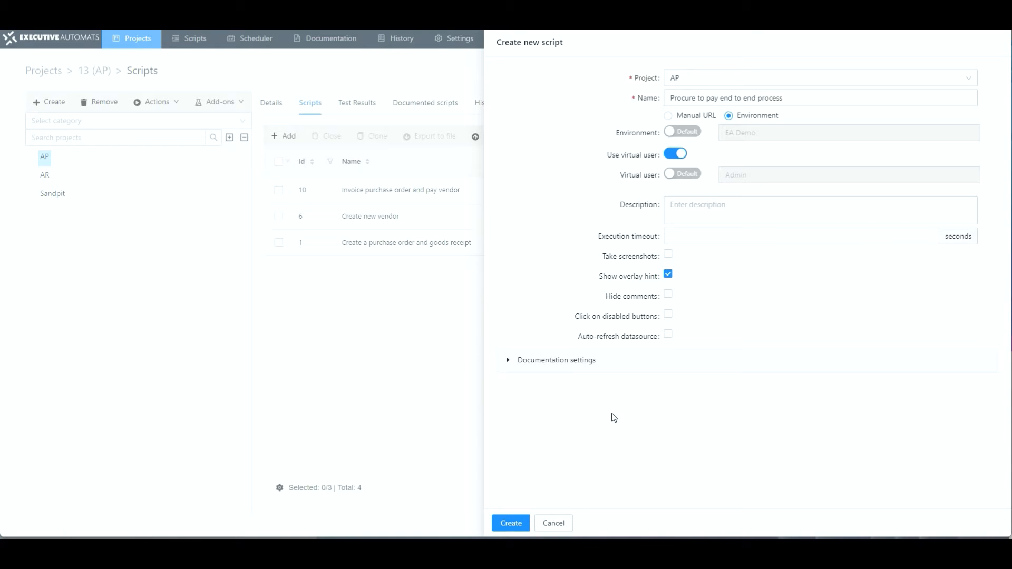
{"action": "left_click", "coordinate": [514, 523]}
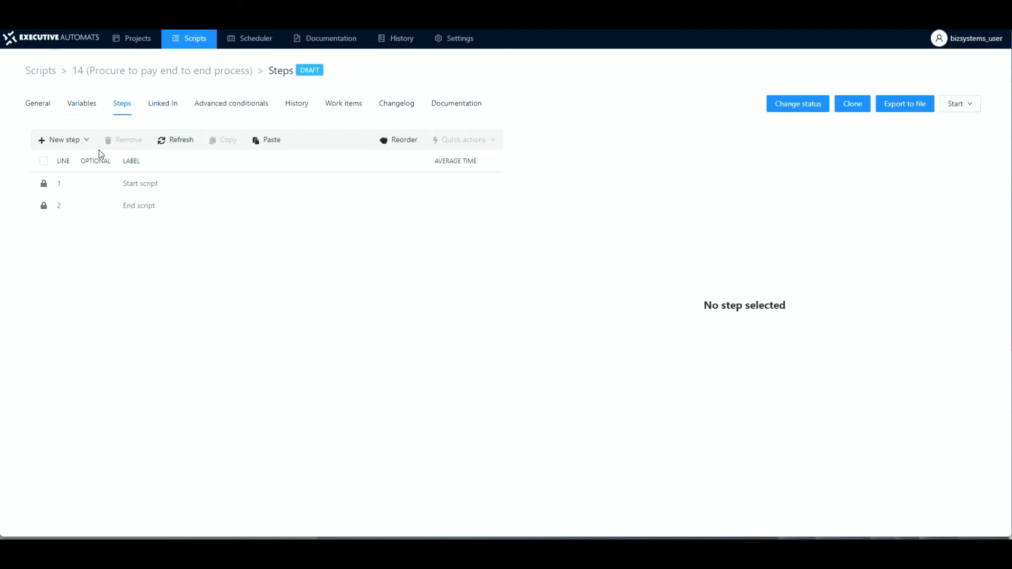
Step: Add a script step linking the "Create new vendor" script with its default label and link name
{"action": "left_click", "coordinate": [84, 141]}
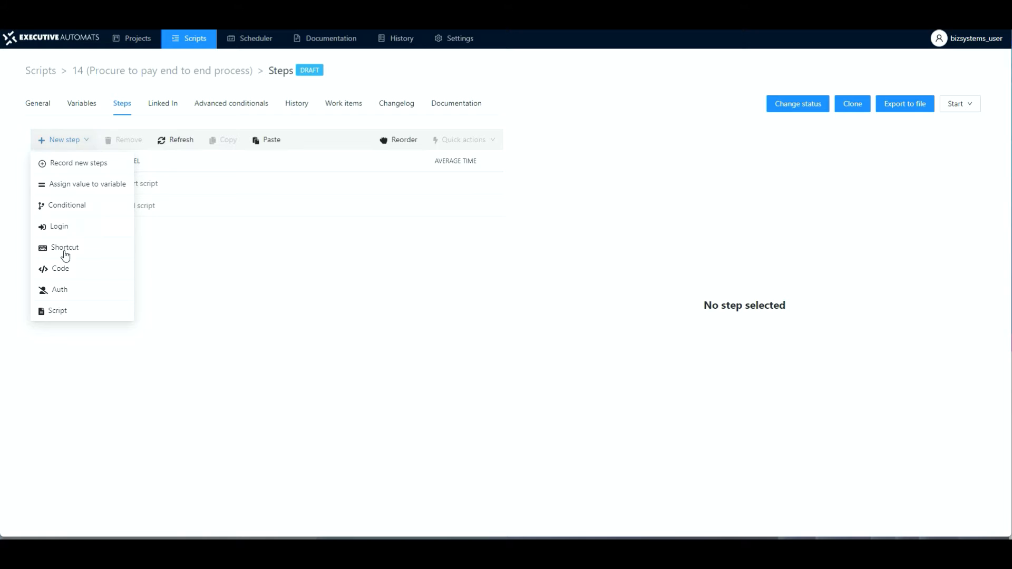
{"action": "left_click", "coordinate": [56, 311]}
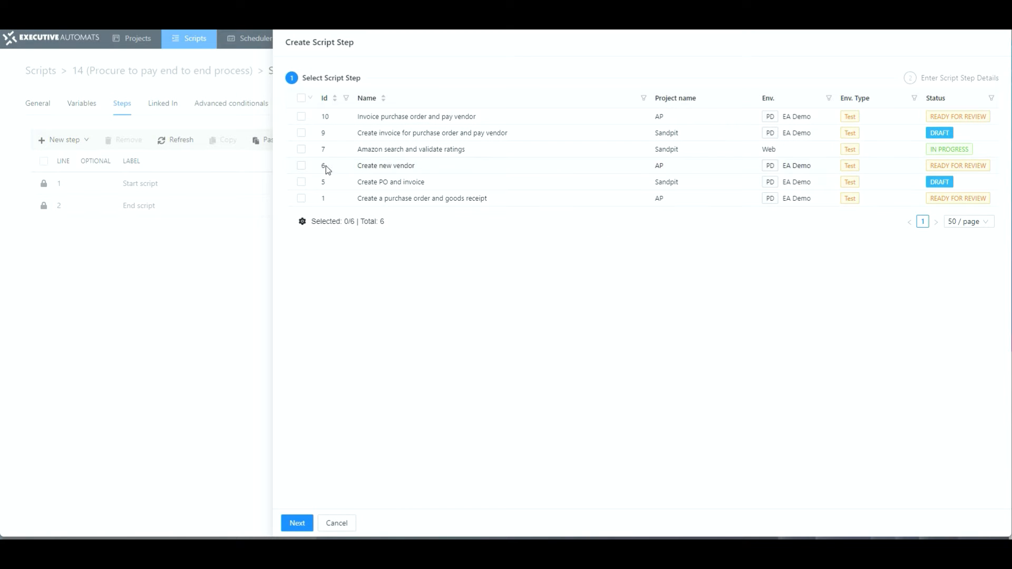
{"action": "left_click", "coordinate": [301, 166]}
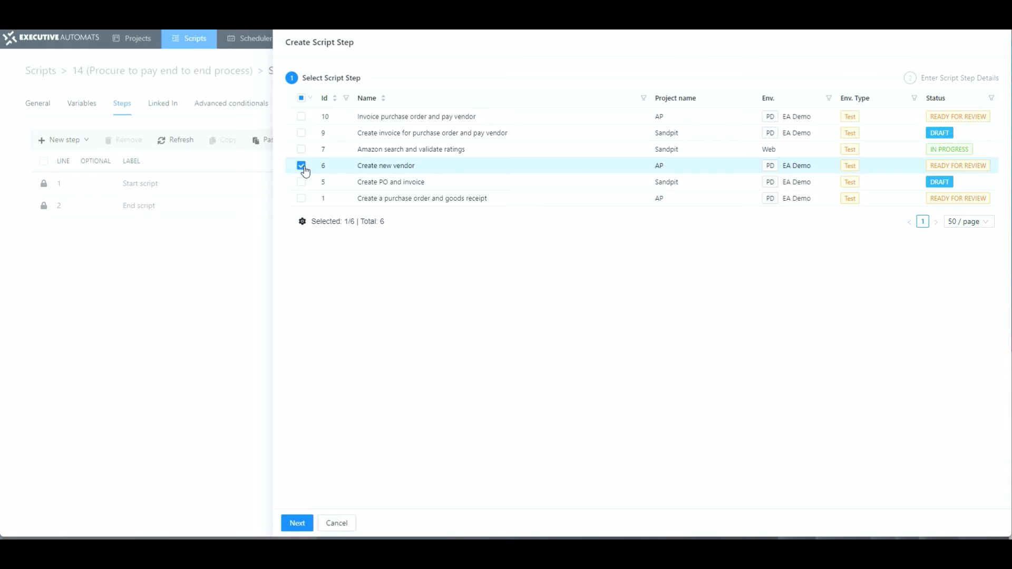
{"action": "left_click", "coordinate": [298, 523]}
{"action": "left_click", "coordinate": [297, 524]}
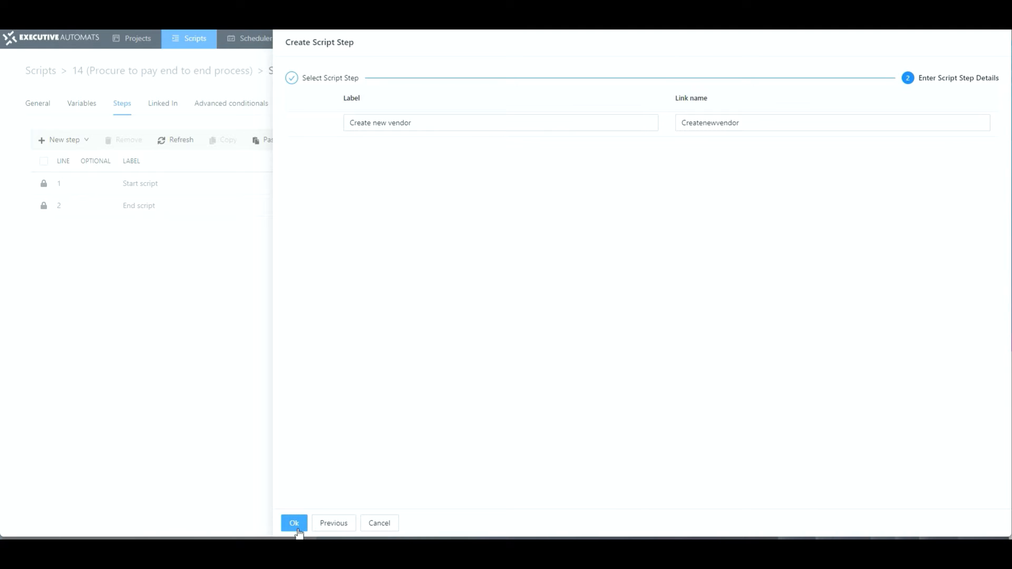
{"action": "left_click", "coordinate": [299, 530]}
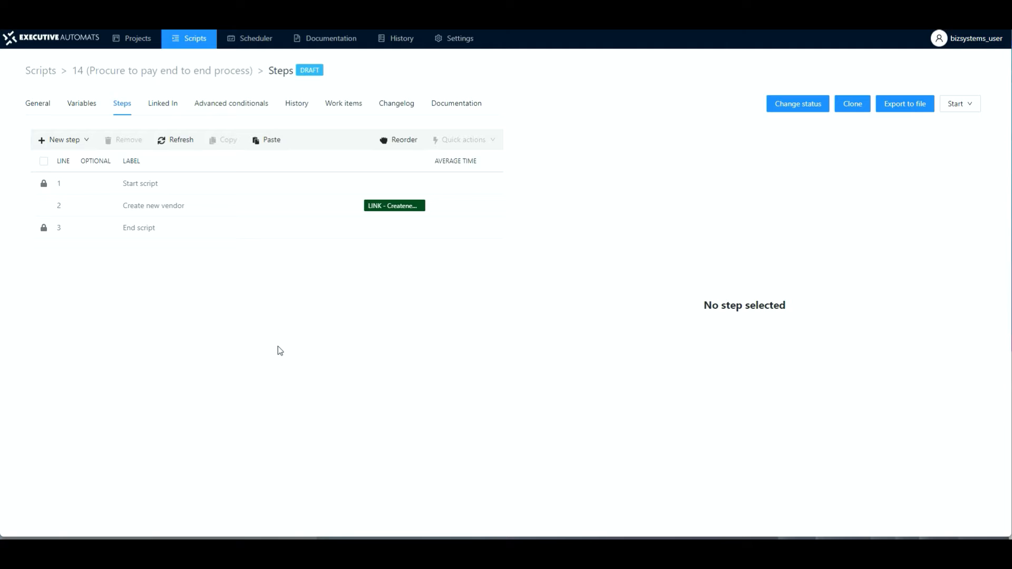
Step: Open the linked Create new vendor script to inspect its steps, then return to the new script
{"action": "left_click", "coordinate": [115, 208]}
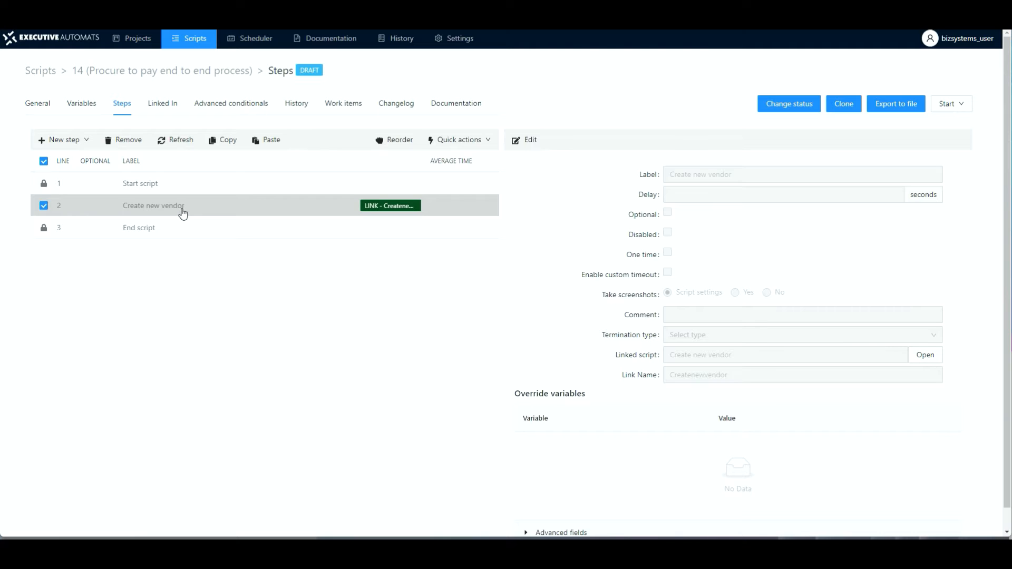
{"action": "left_click", "coordinate": [926, 361]}
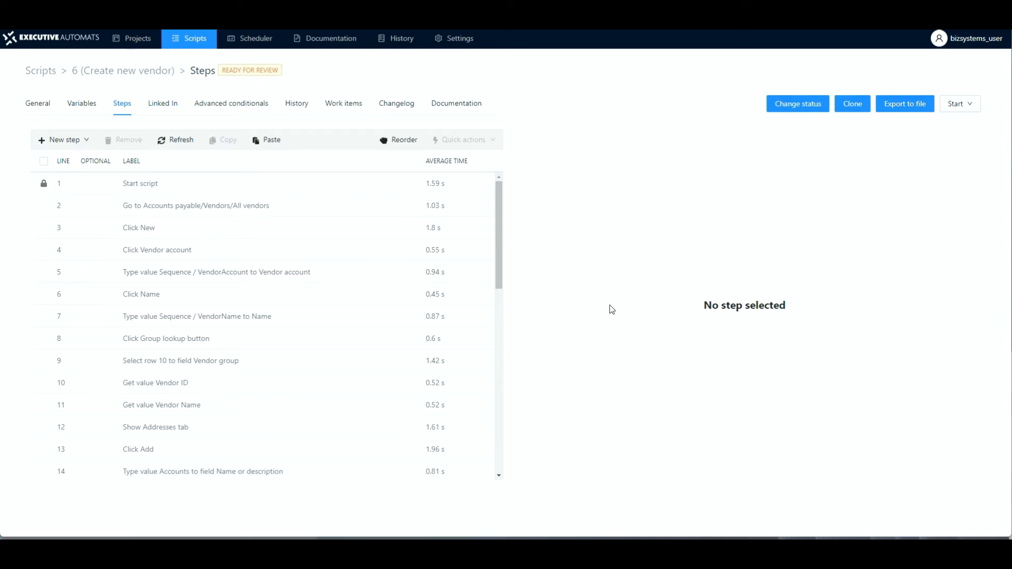
{"action": "key", "text": "alt+Left"}
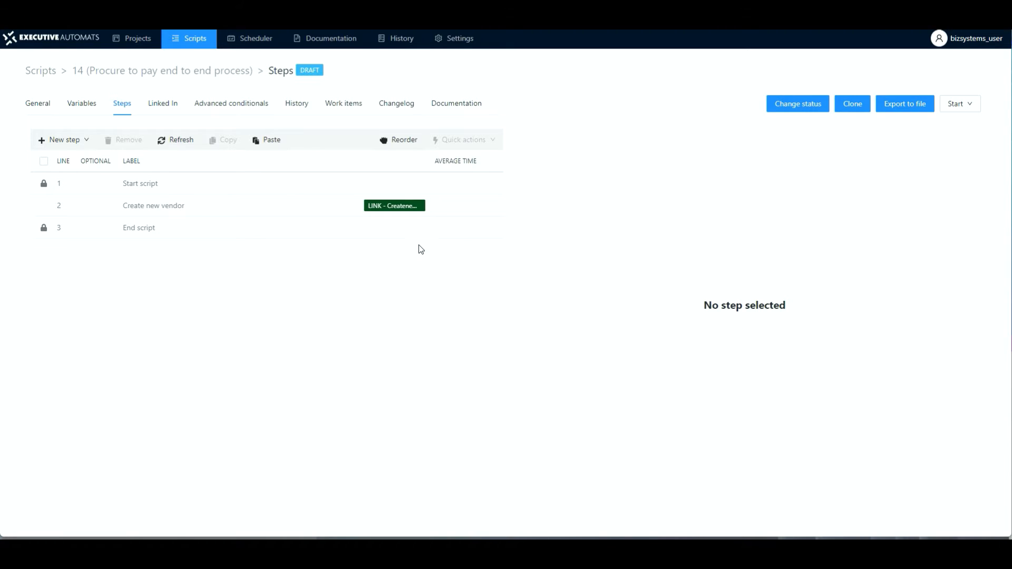
Step: Add a linked script step for "Create a purchase order and goods receipt" after the Create new vendor step
{"action": "left_click", "coordinate": [244, 208]}
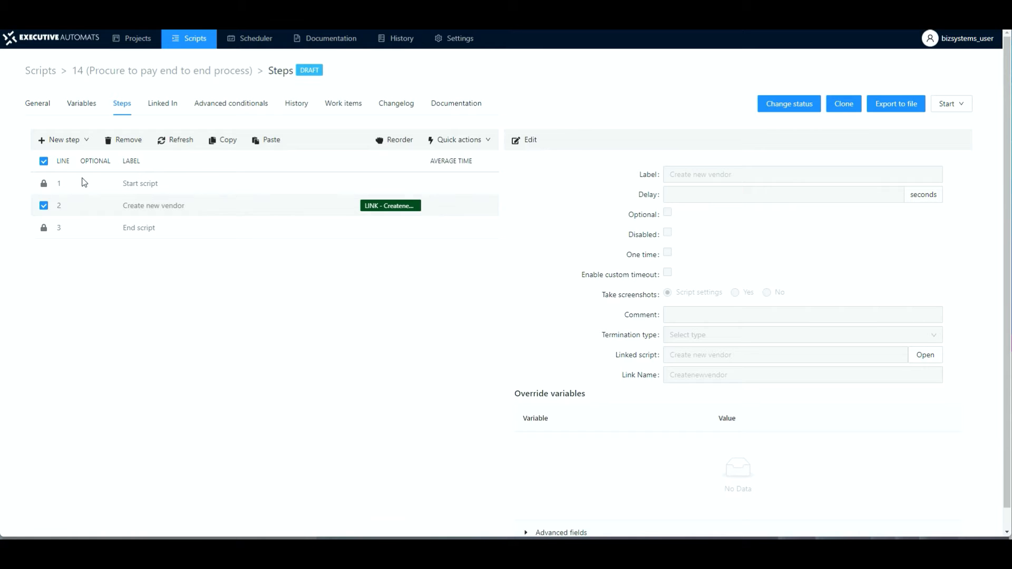
{"action": "left_click", "coordinate": [86, 140]}
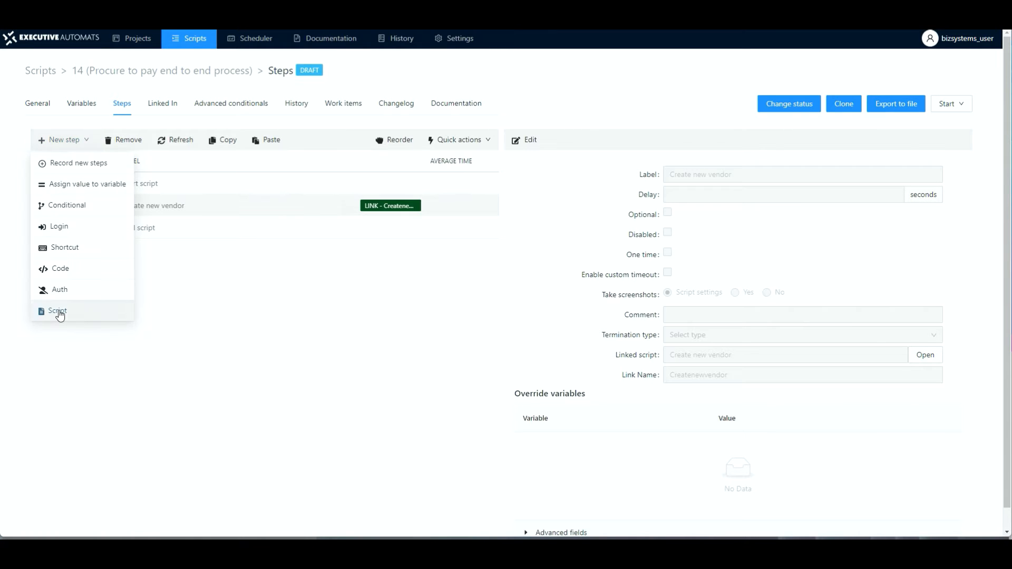
{"action": "left_click", "coordinate": [57, 311]}
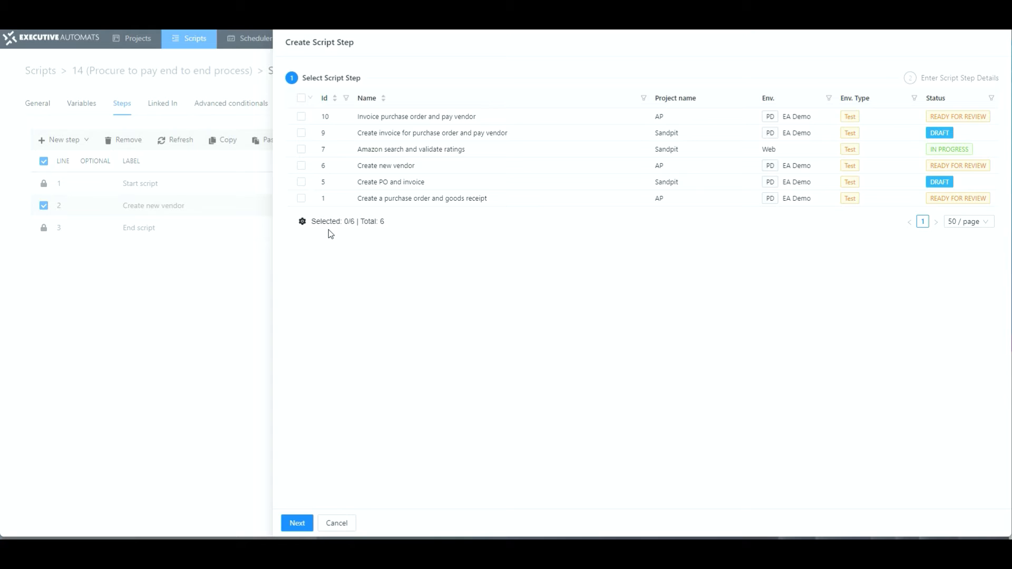
{"action": "left_click", "coordinate": [302, 198]}
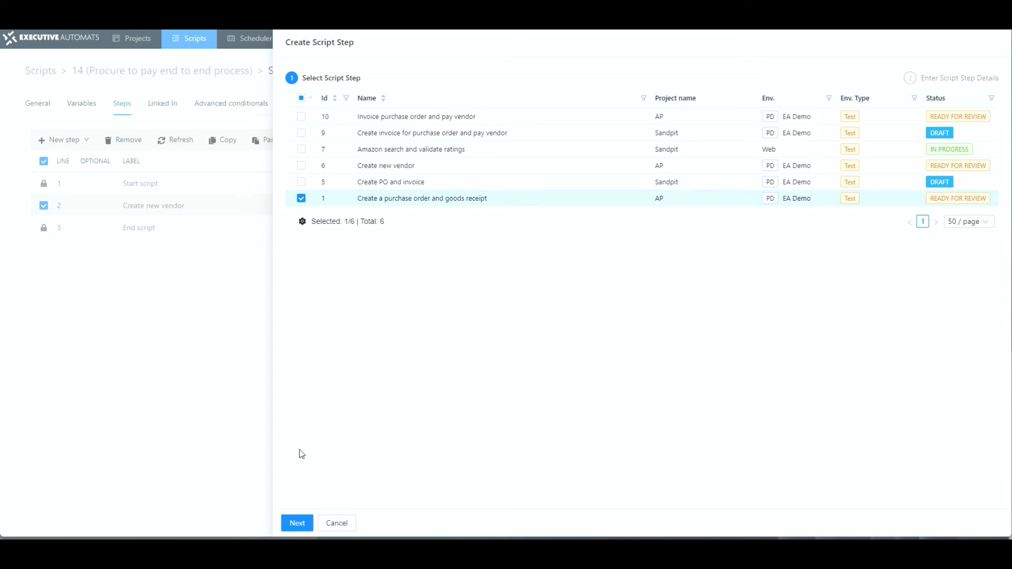
{"action": "left_click", "coordinate": [295, 523]}
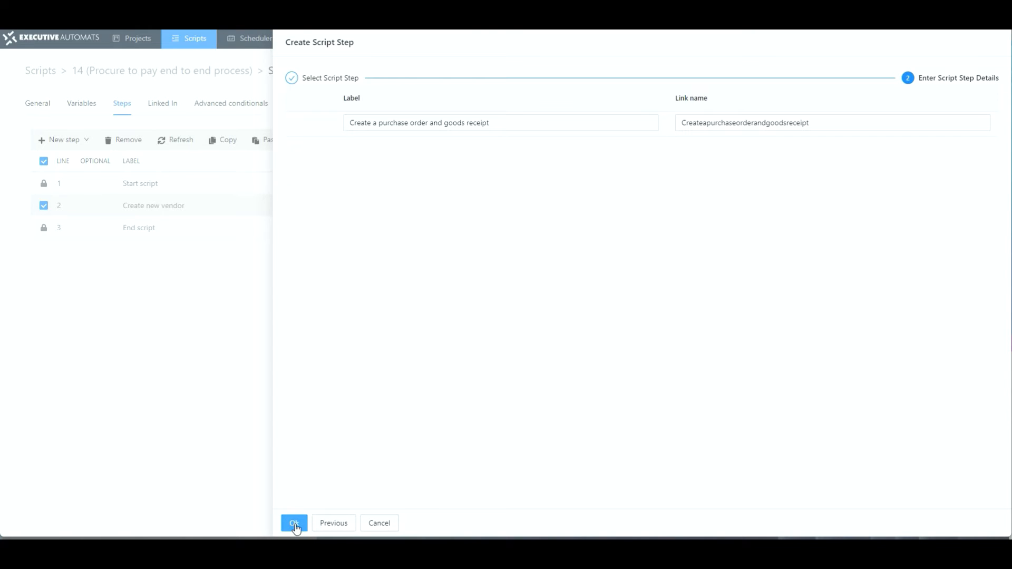
{"action": "left_click", "coordinate": [295, 524]}
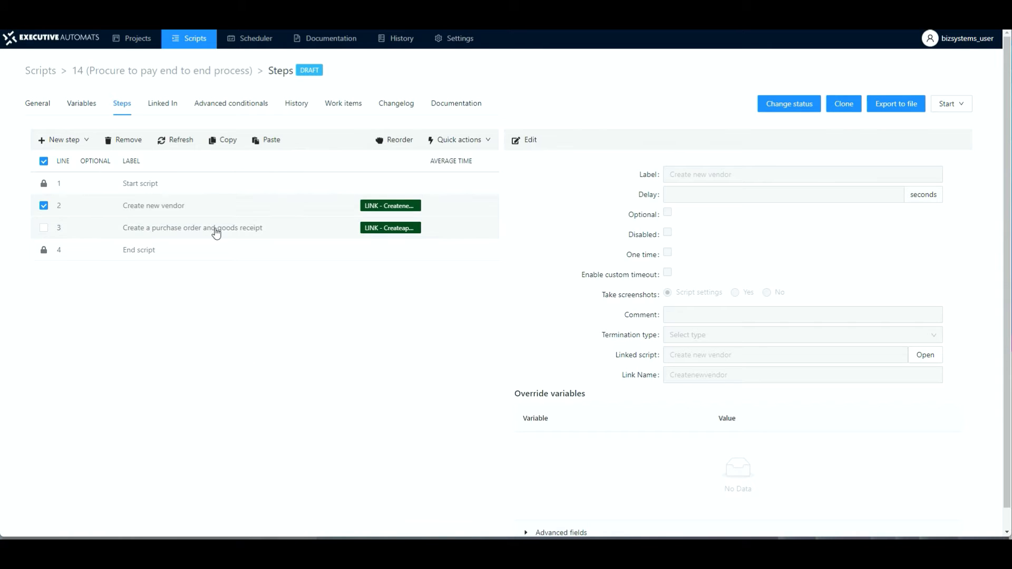
Step: Add a linked script step for "Invoice purchase order and pay vendor" after the purchase order step
{"action": "left_click", "coordinate": [159, 234]}
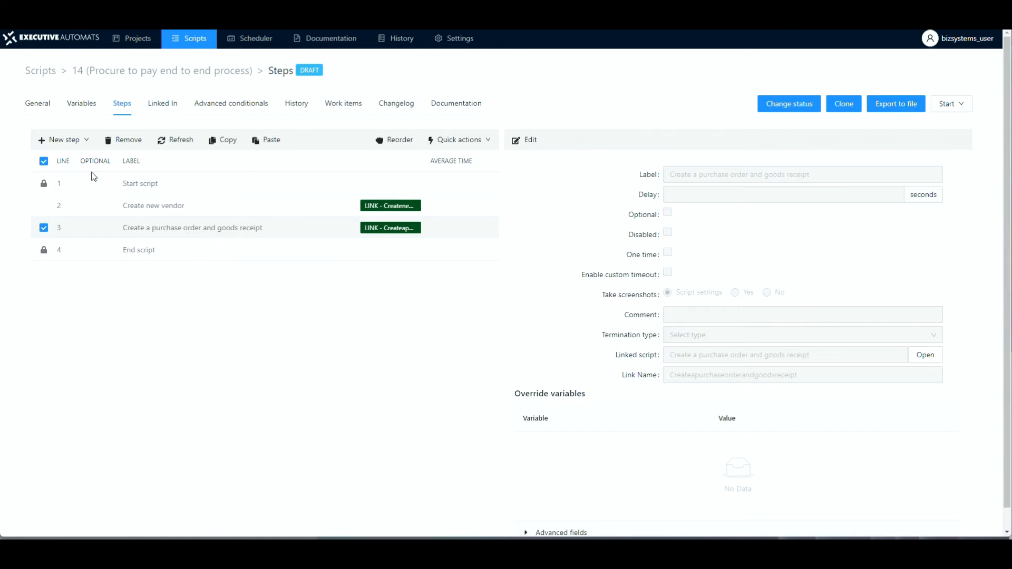
{"action": "left_click", "coordinate": [86, 140]}
{"action": "left_click", "coordinate": [63, 314]}
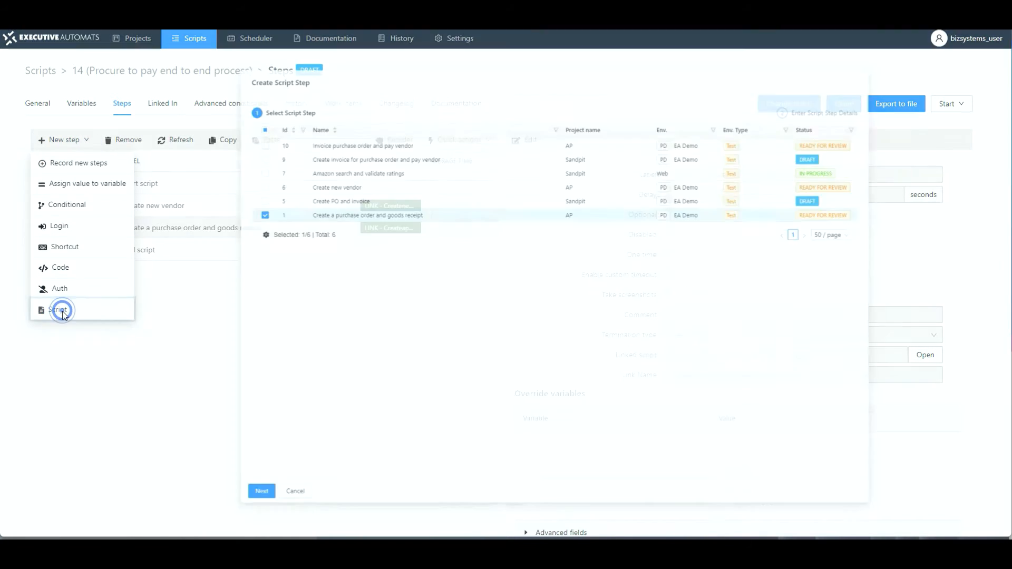
{"action": "left_click", "coordinate": [301, 116]}
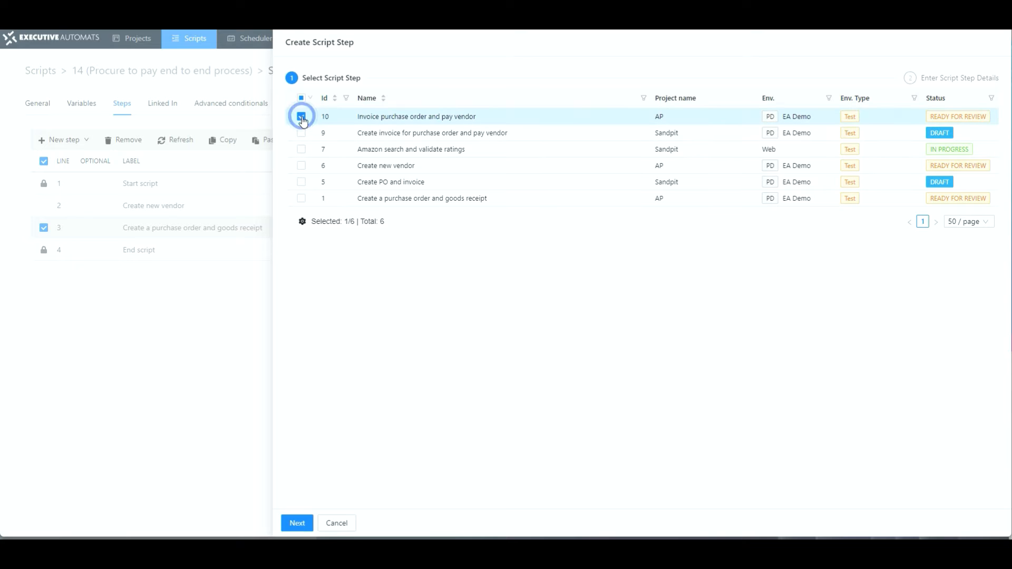
{"action": "left_click", "coordinate": [296, 523]}
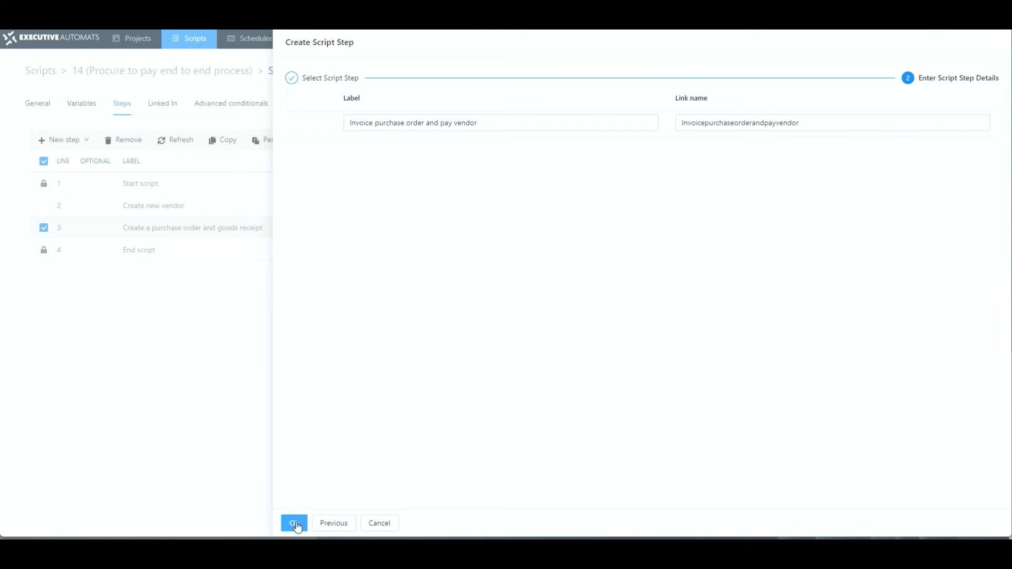
{"action": "left_click", "coordinate": [297, 524]}
Step: Examine the linked Create new vendor script's steps and local variables, then return to the end-to-end script
{"action": "left_click", "coordinate": [199, 255]}
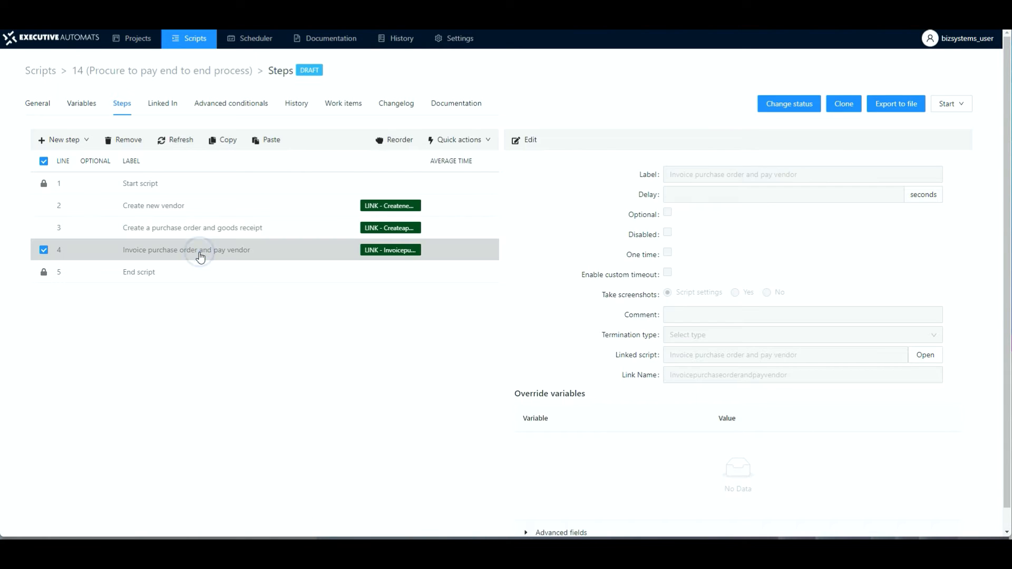
{"action": "left_click", "coordinate": [172, 207]}
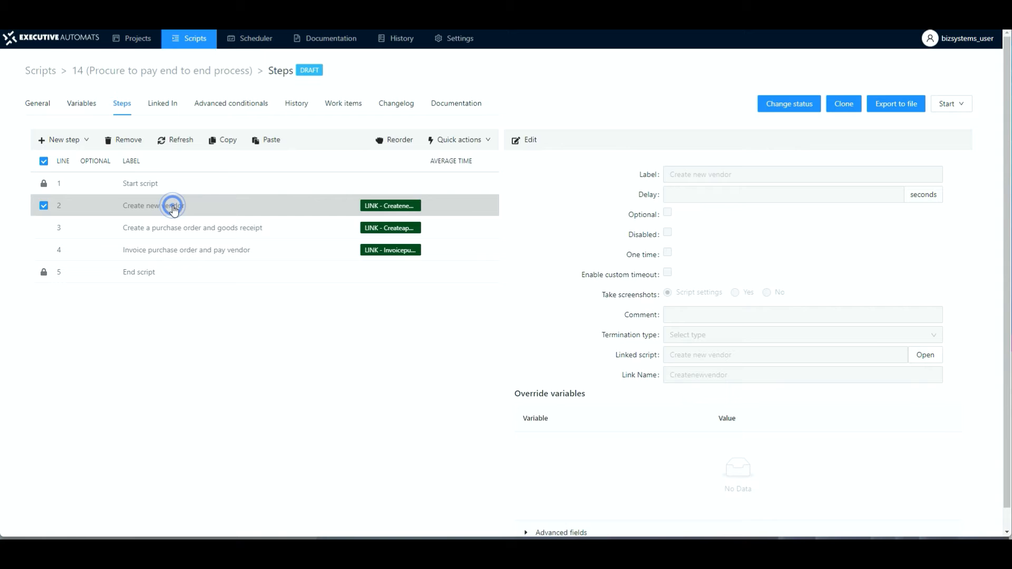
{"action": "left_click", "coordinate": [925, 355]}
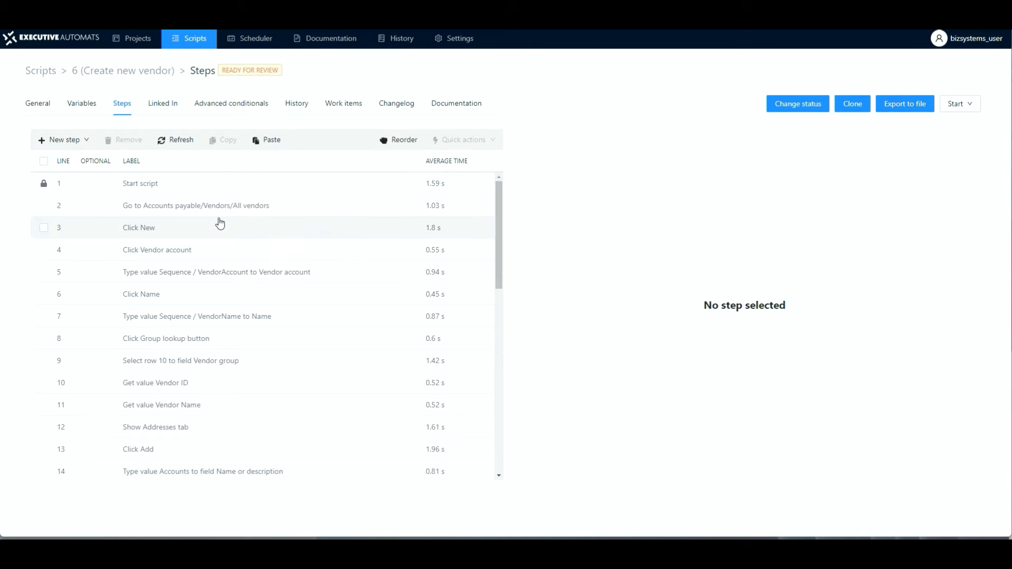
{"action": "left_click", "coordinate": [81, 105]}
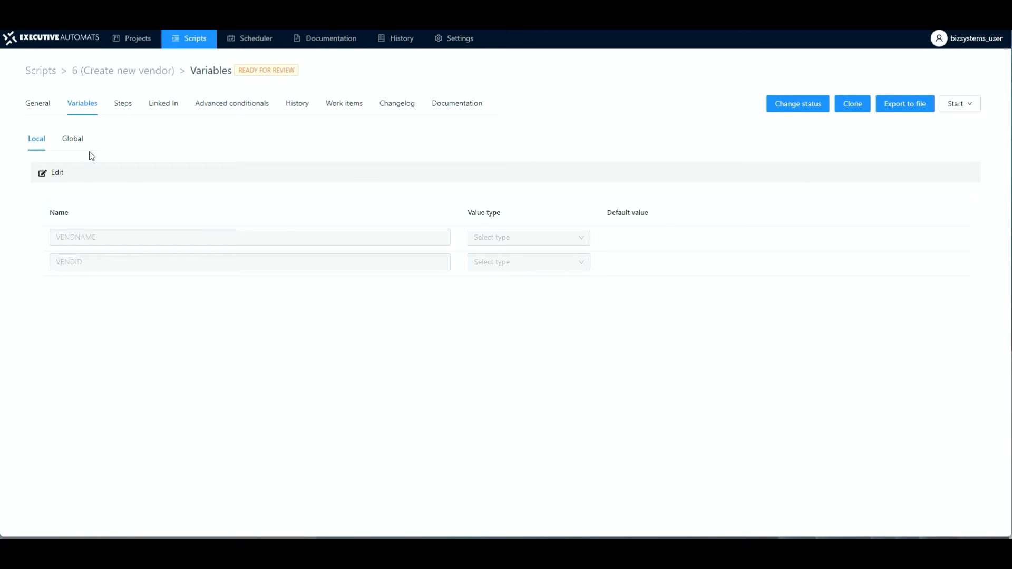
{"action": "left_click", "coordinate": [121, 105]}
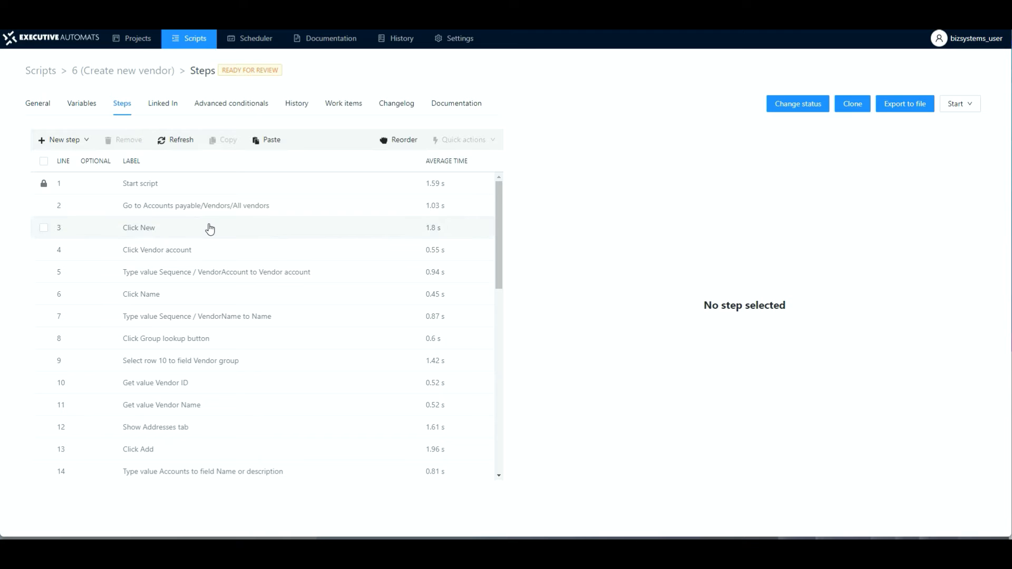
{"action": "key", "text": "alt+Left"}
{"action": "key", "text": "alt+Right"}
{"action": "key", "text": "alt+Left"}
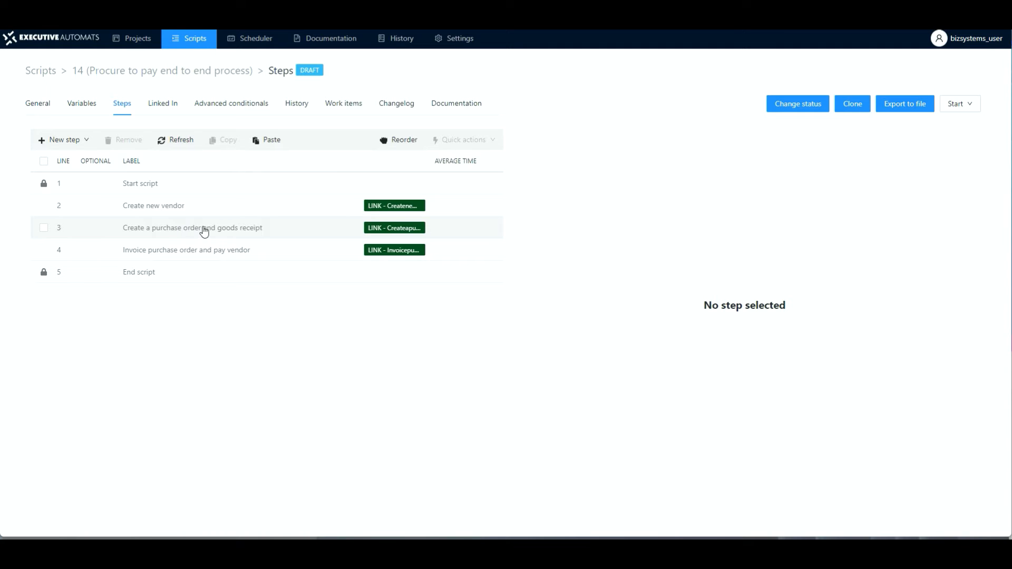
Step: Open the linked Create a purchase order and goods receipt script and inspect its step typing the vendor account value
{"action": "left_click", "coordinate": [204, 232]}
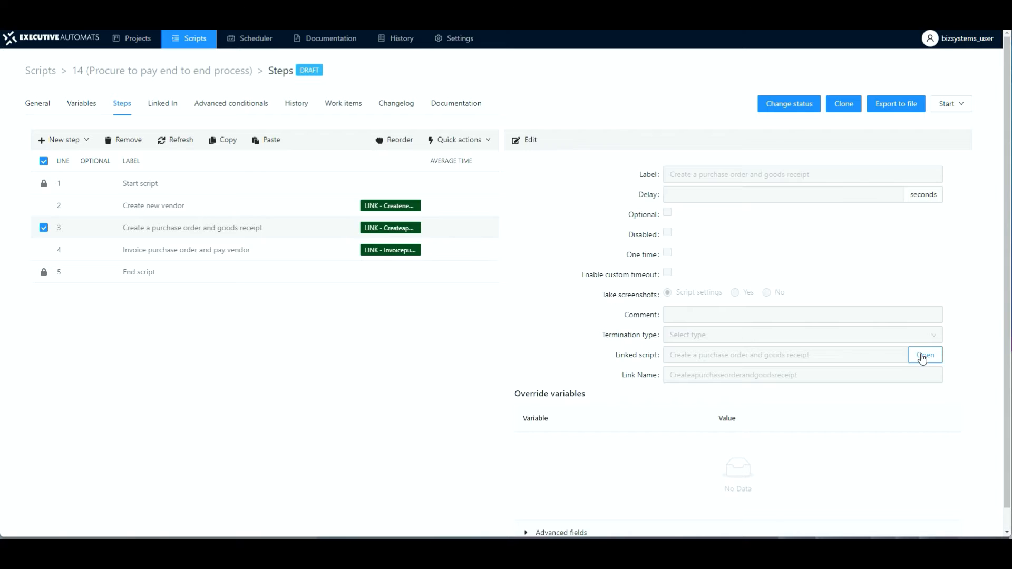
{"action": "left_click", "coordinate": [922, 357]}
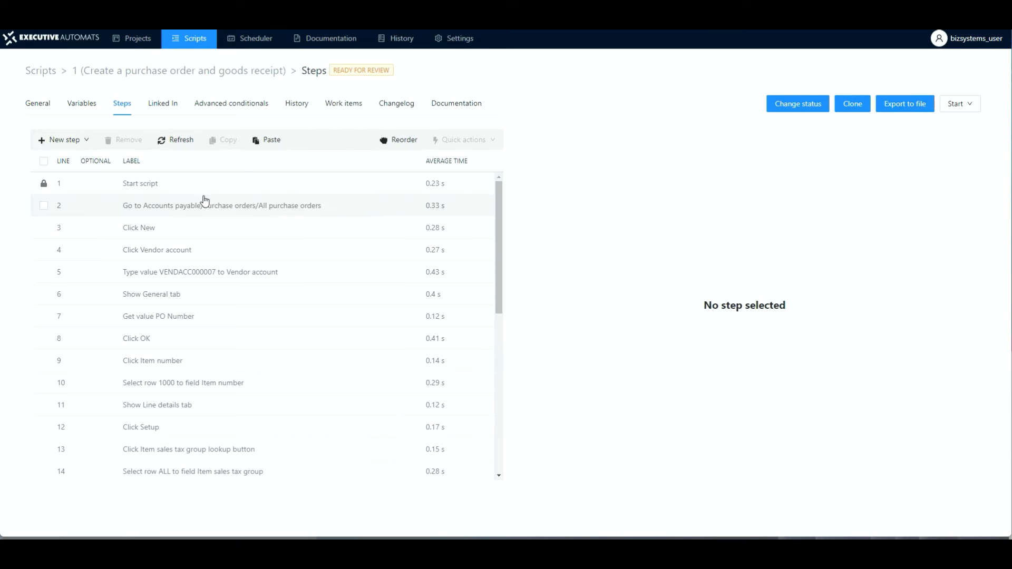
{"action": "left_click", "coordinate": [186, 279]}
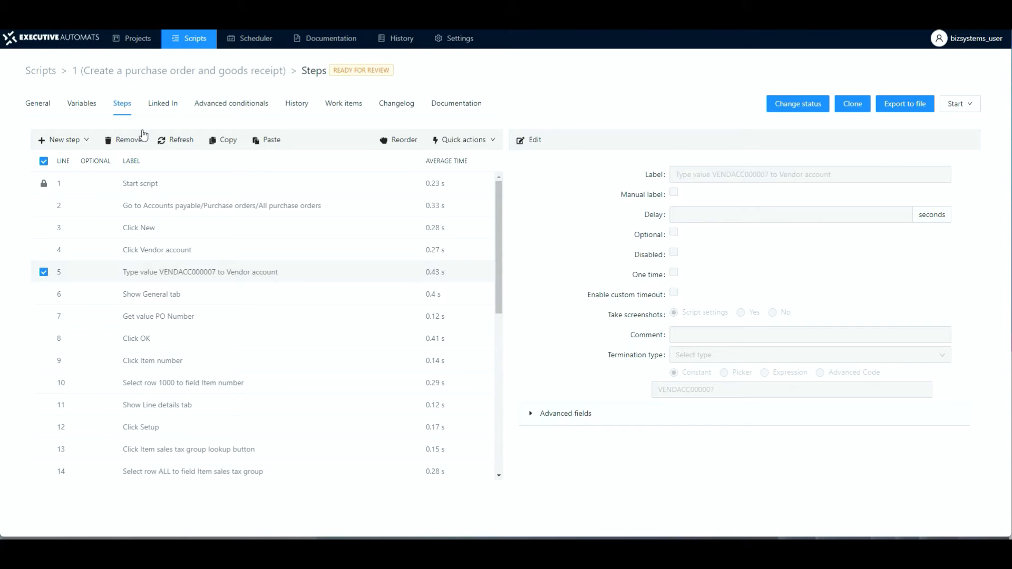
Step: Add a local variable named VENDID to the Create a purchase order and goods receipt script and save
{"action": "left_click", "coordinate": [82, 107]}
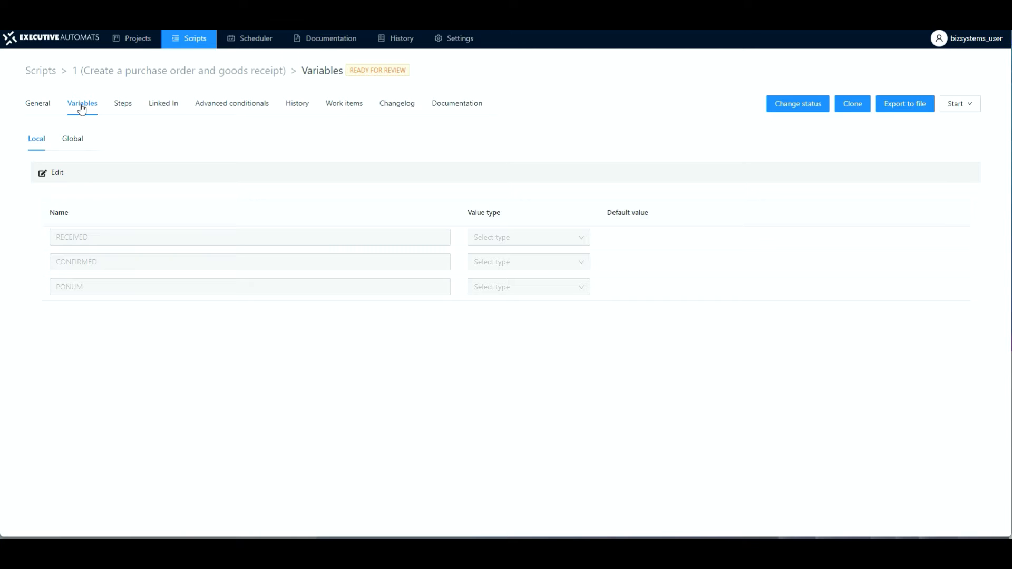
{"action": "left_click", "coordinate": [53, 172]}
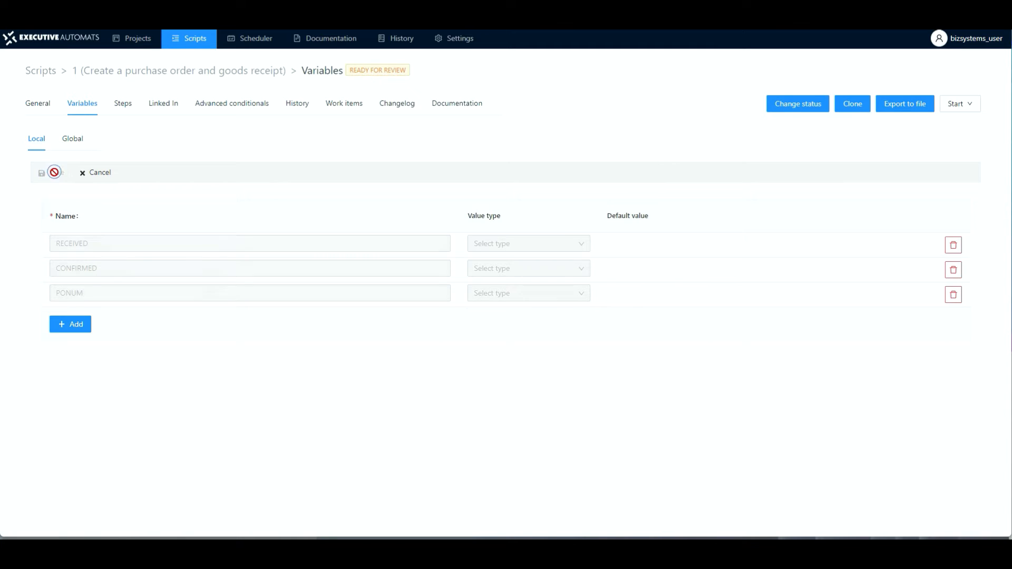
{"action": "left_click", "coordinate": [69, 323]}
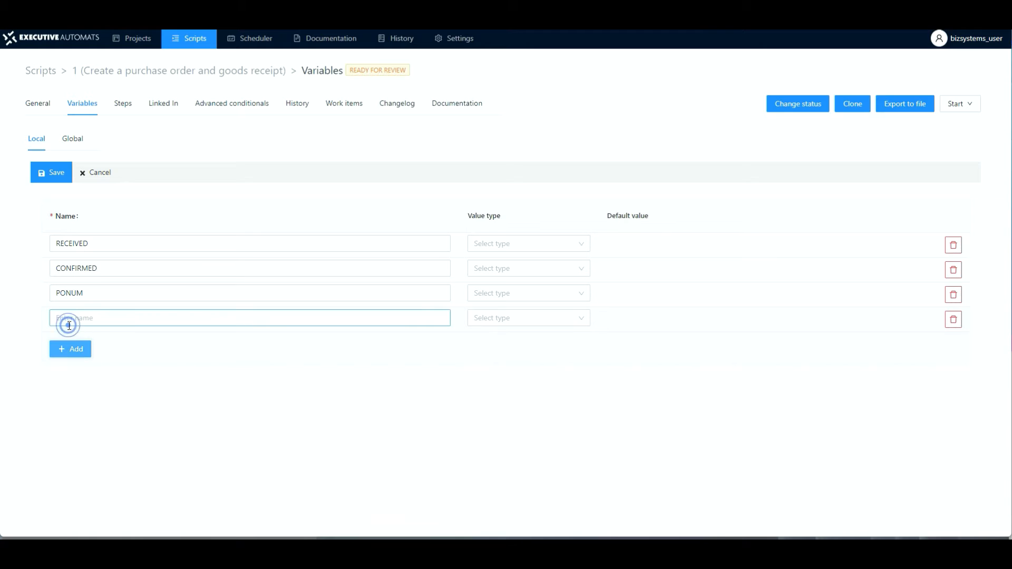
{"action": "left_click", "coordinate": [65, 319]}
{"action": "type", "text": "VENDID"}
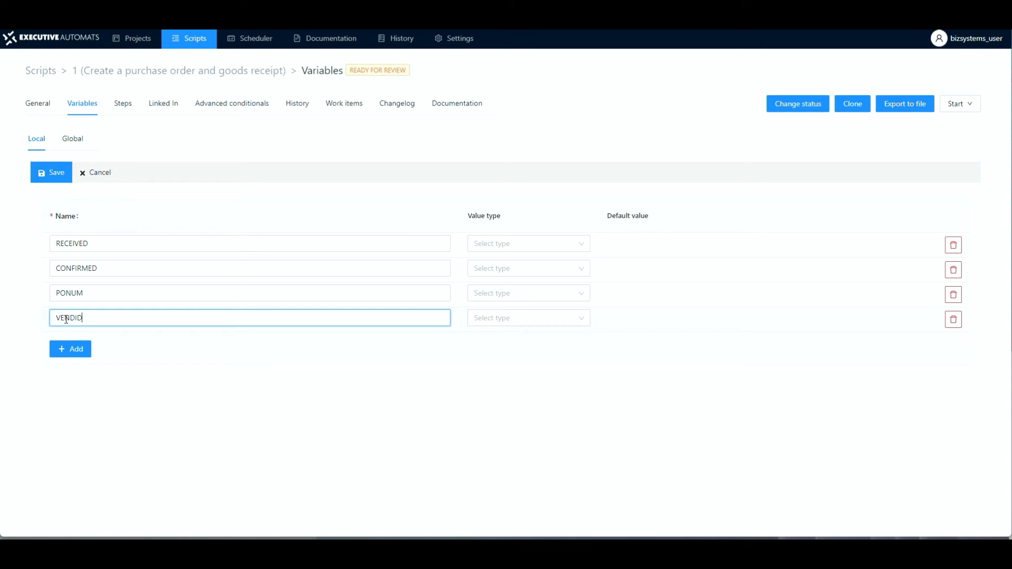
{"action": "left_click", "coordinate": [50, 177]}
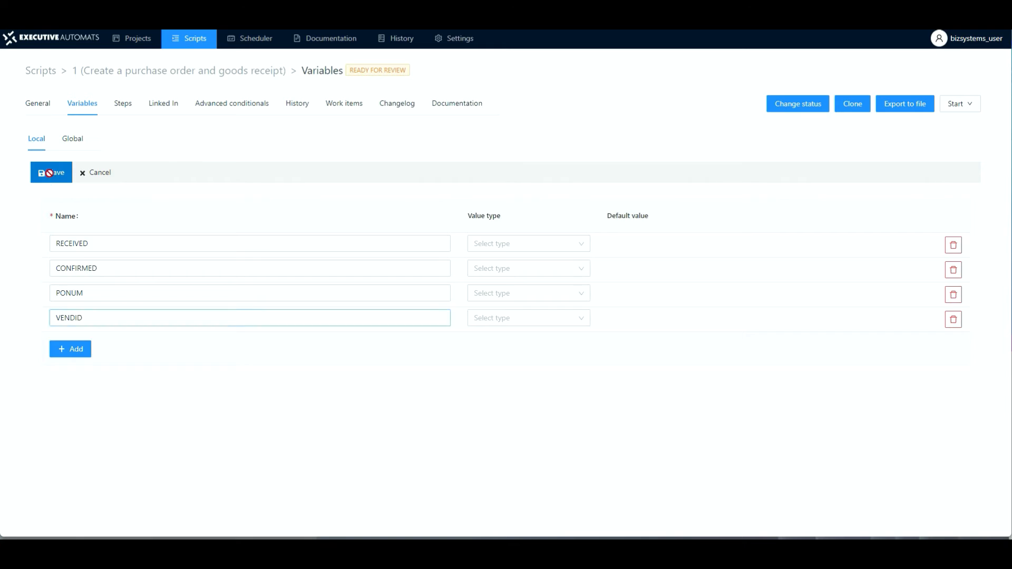
Step: Return to the end-to-end script, reopen the linked purchase order script and check its local variables
{"action": "left_click", "coordinate": [167, 254]}
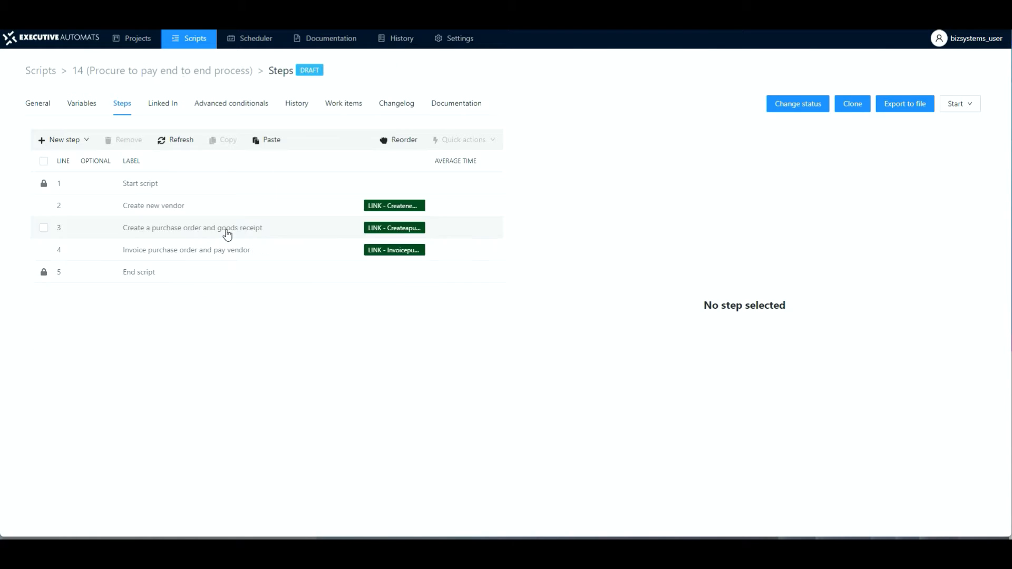
{"action": "left_click", "coordinate": [225, 227]}
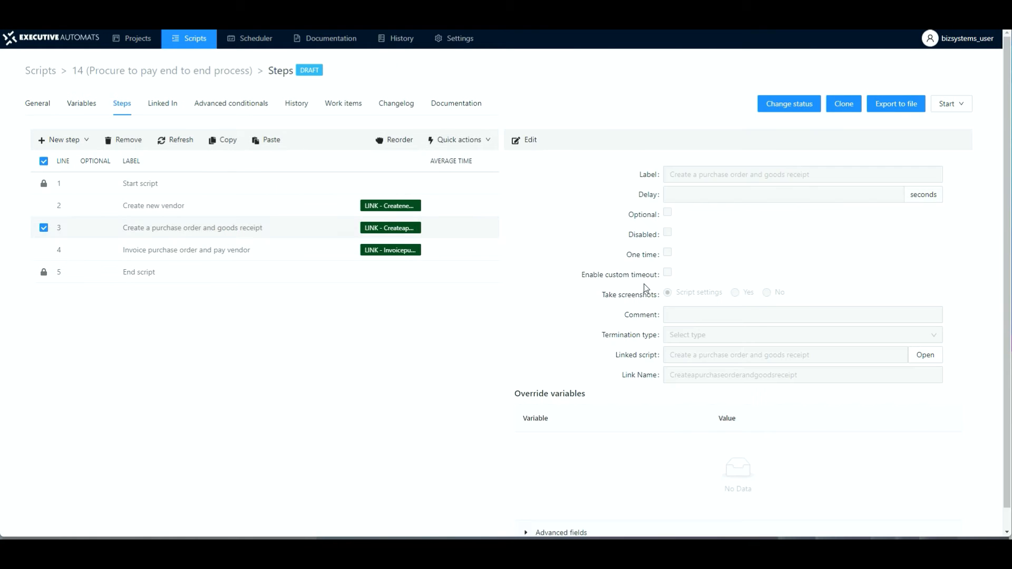
{"action": "left_click", "coordinate": [924, 359]}
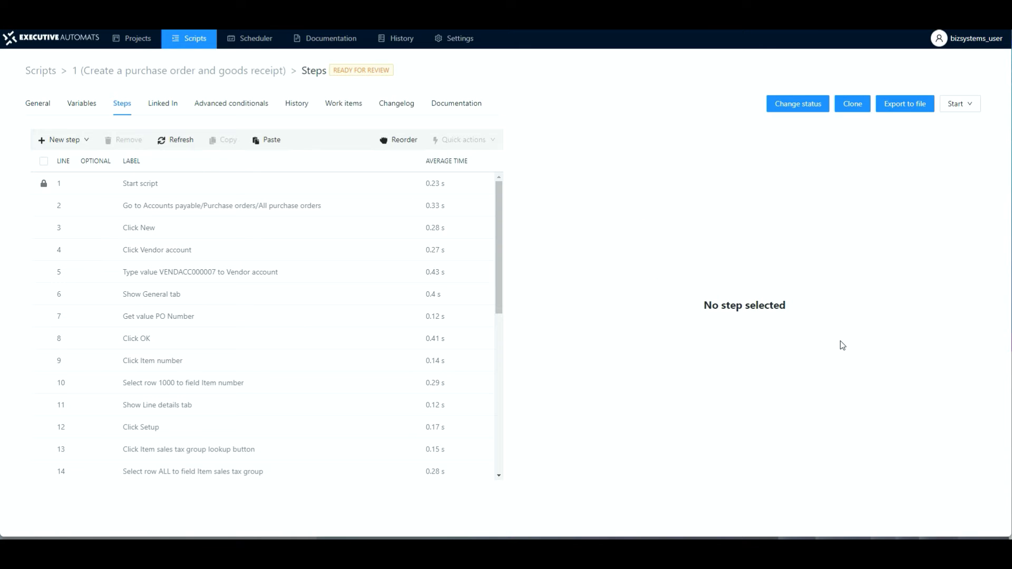
{"action": "left_click", "coordinate": [82, 105]}
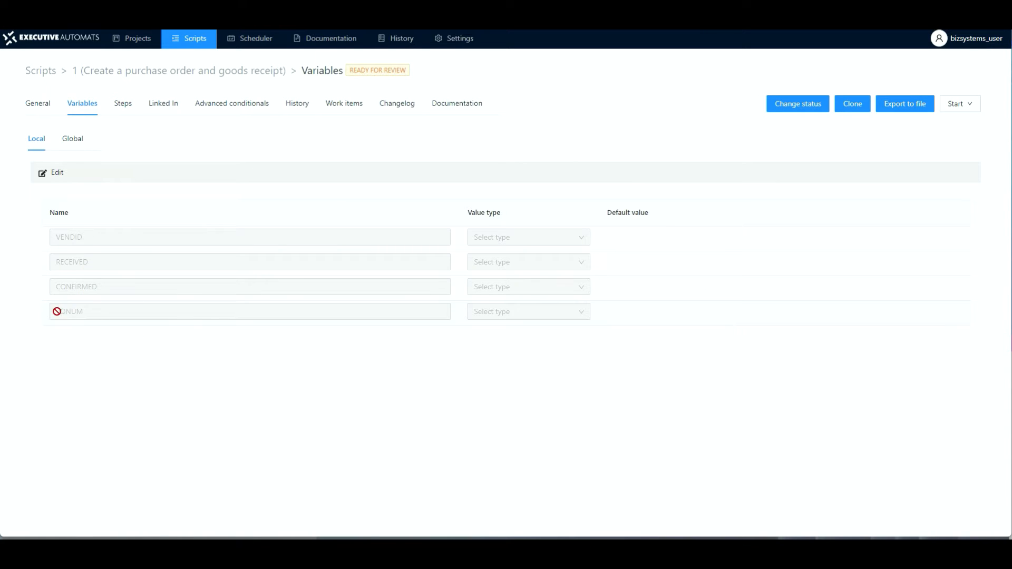
{"action": "double_click", "coordinate": [90, 311]}
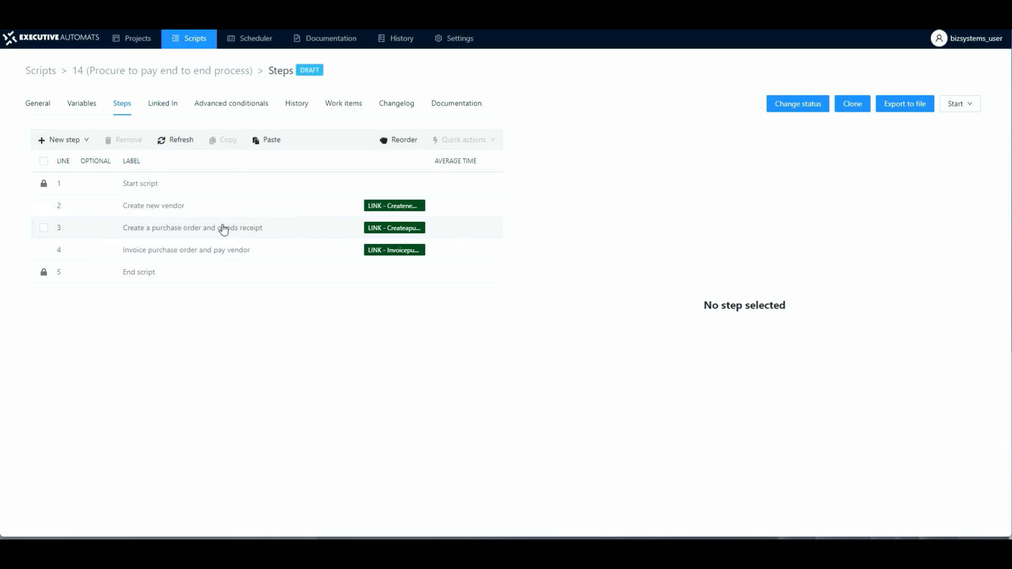
Step: Open the linked Invoice purchase order and pay vendor script and inspect its filter steps using PO and vendor account values
{"action": "left_click", "coordinate": [201, 251]}
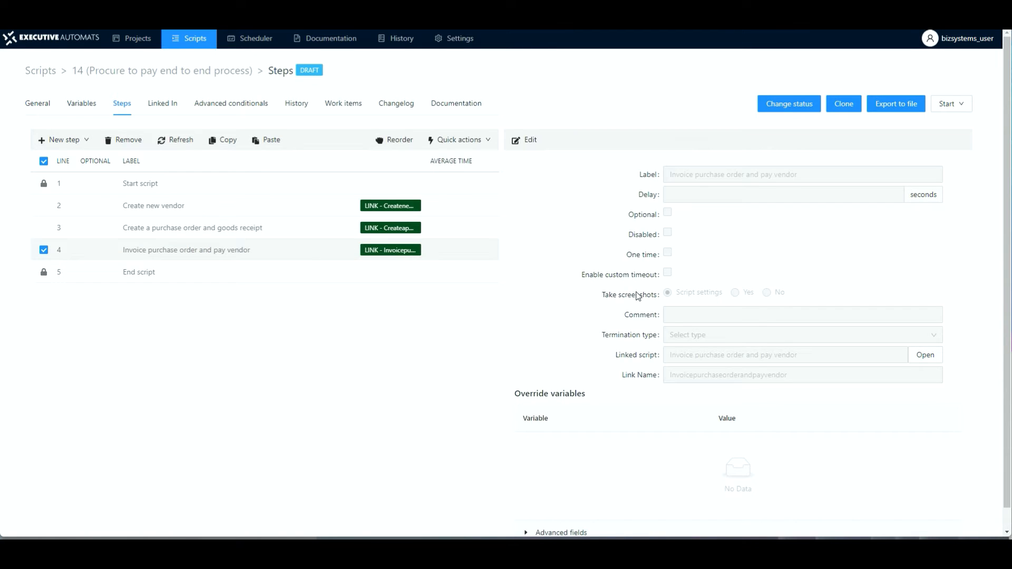
{"action": "left_click", "coordinate": [933, 357]}
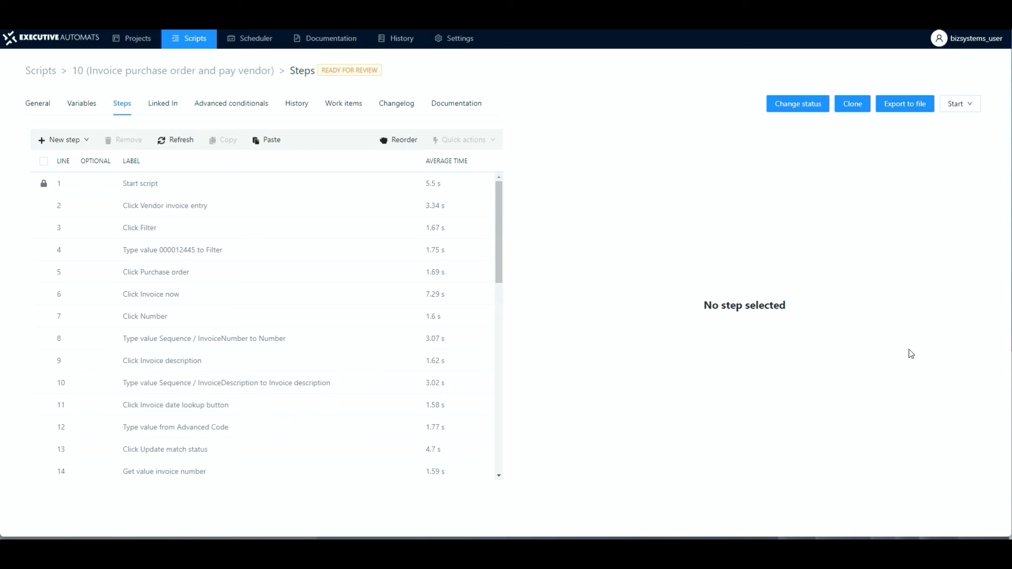
{"action": "left_click", "coordinate": [184, 255]}
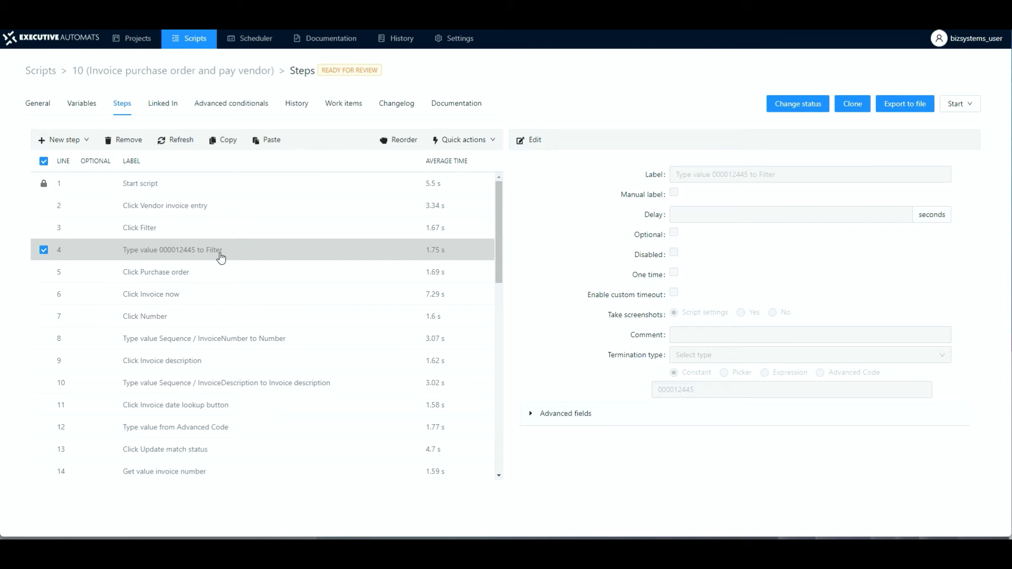
{"action": "scroll", "coordinate": [222, 427], "scroll_direction": "down", "scroll_amount": 4}
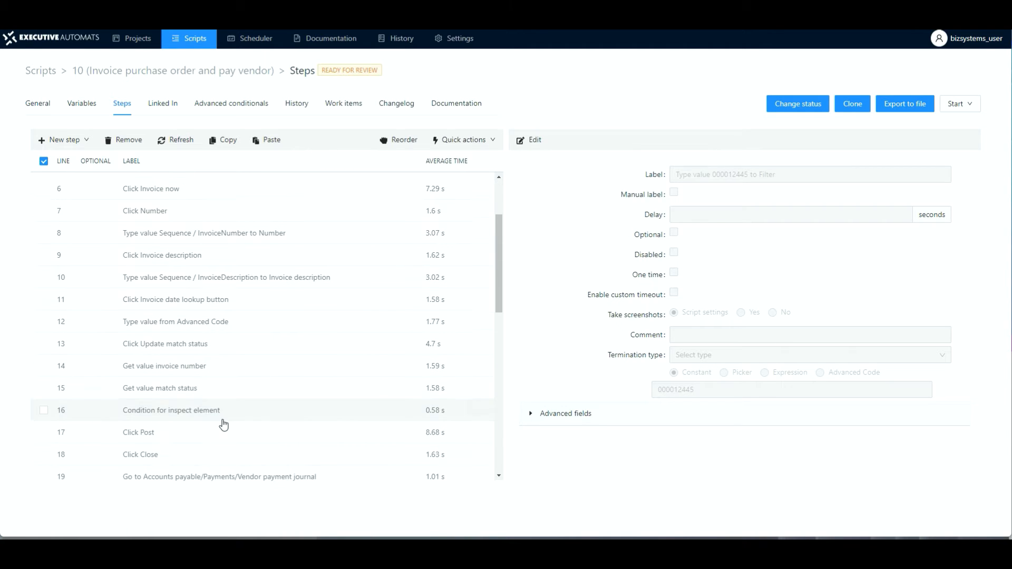
{"action": "scroll", "coordinate": [224, 424], "scroll_direction": "down", "scroll_amount": 6}
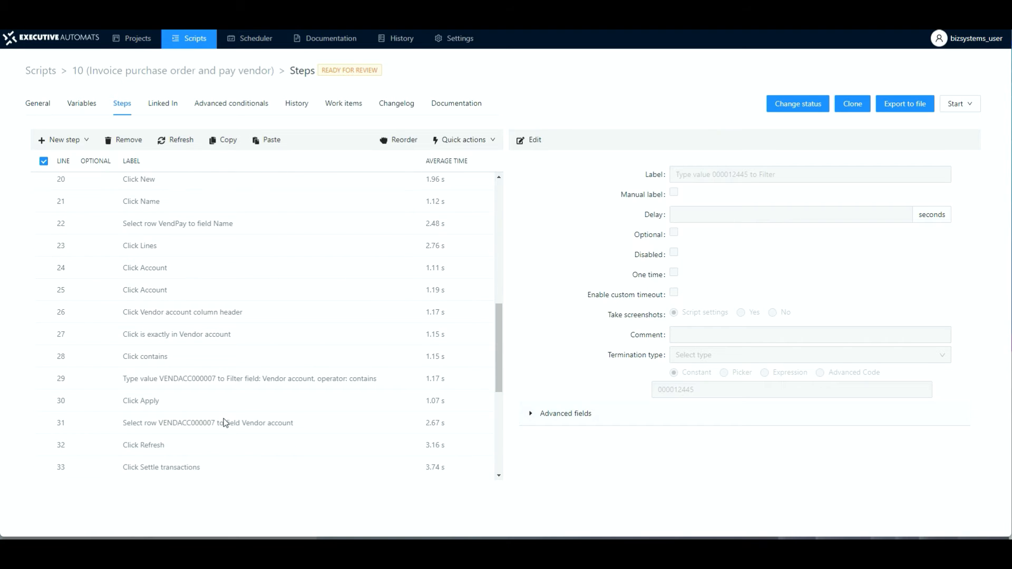
{"action": "left_click", "coordinate": [179, 282]}
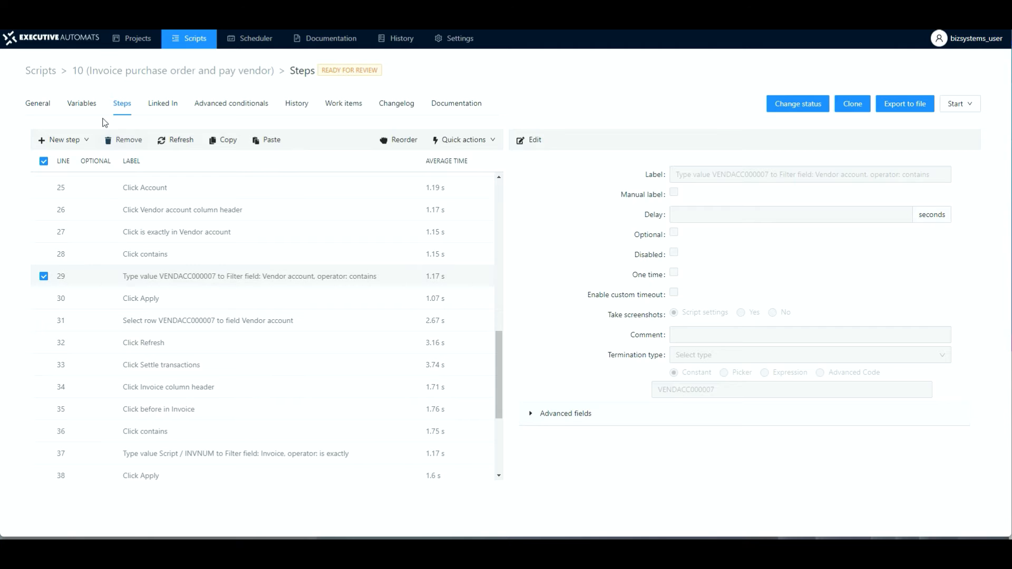
Step: Add a local variable named PONUM to the Invoice purchase order and pay vendor script and save
{"action": "left_click", "coordinate": [85, 108]}
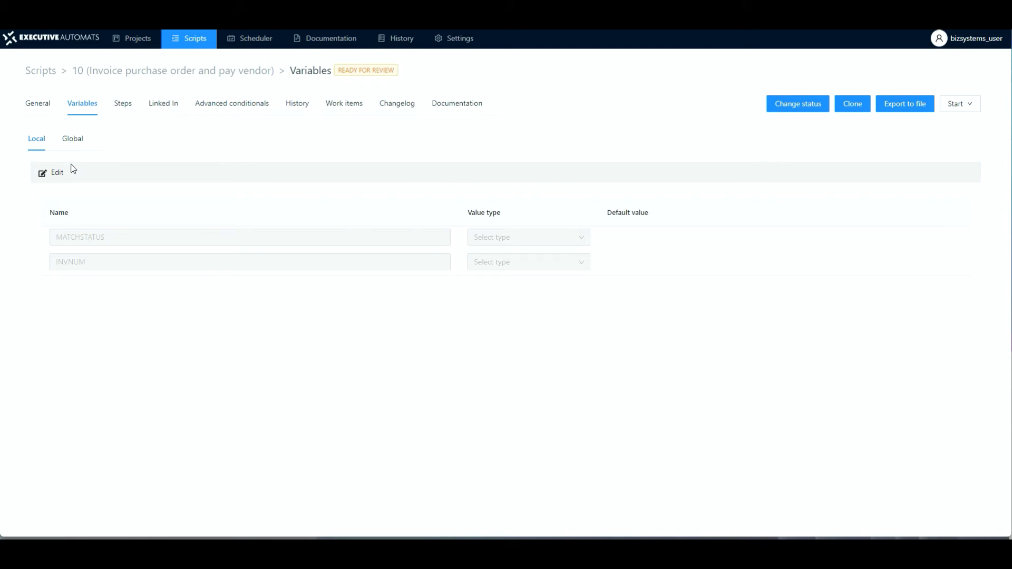
{"action": "left_click", "coordinate": [54, 173]}
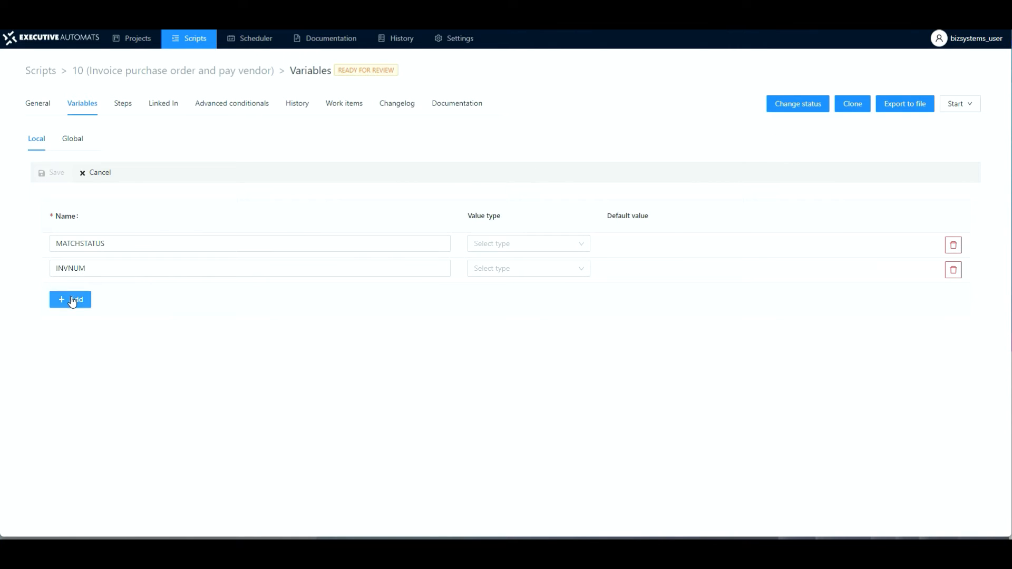
{"action": "left_click", "coordinate": [73, 302]}
{"action": "left_click", "coordinate": [71, 295]}
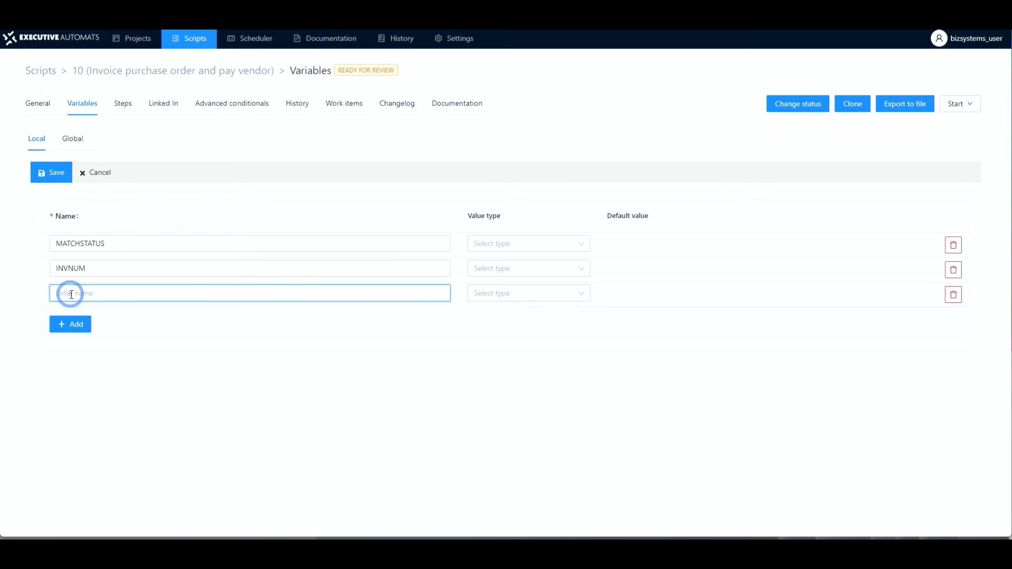
{"action": "type", "text": "PONUM"}
{"action": "left_click", "coordinate": [52, 181]}
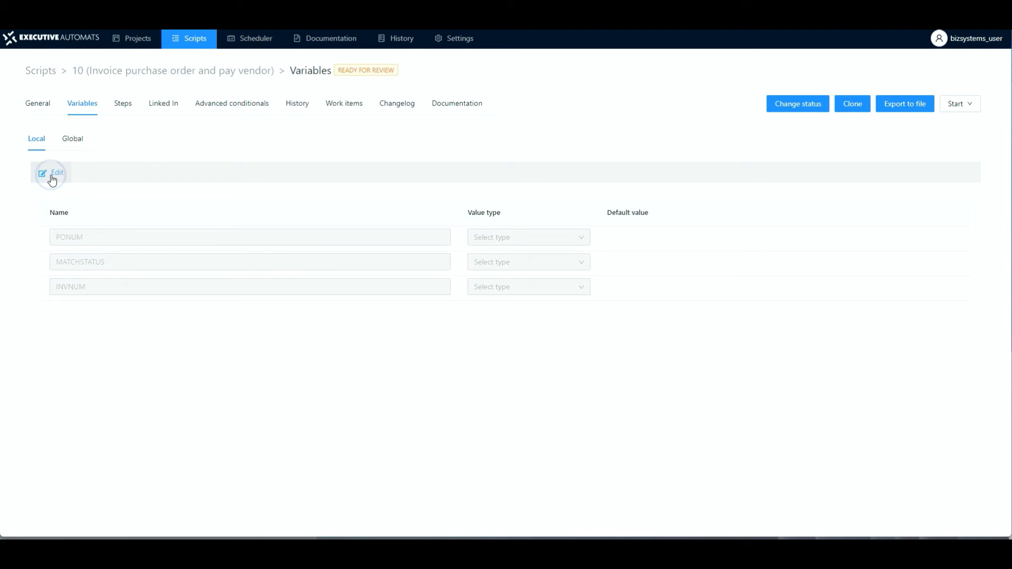
Step: Add a second local variable for the vendor account to the invoice script and save
{"action": "left_click", "coordinate": [55, 181]}
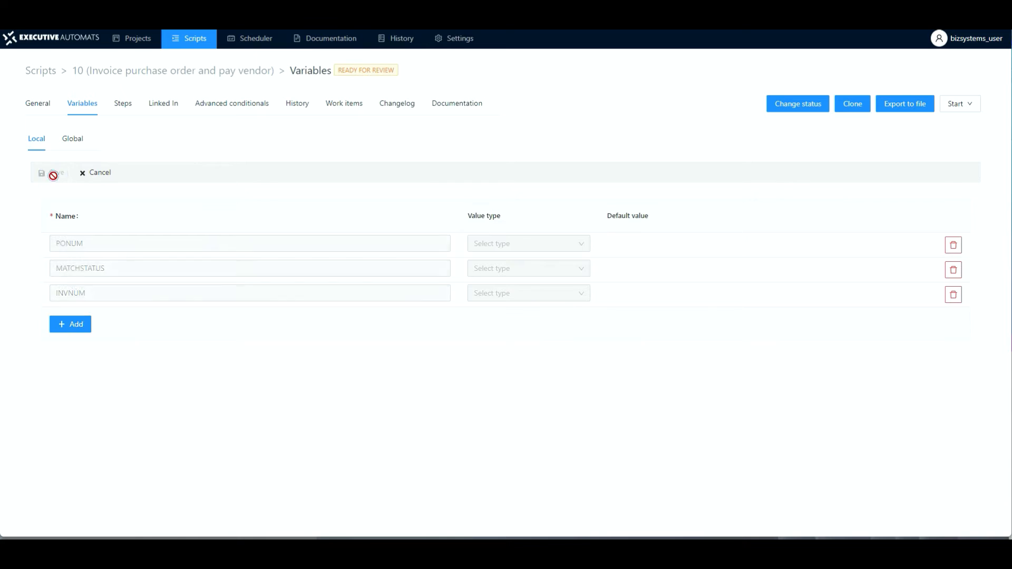
{"action": "left_click", "coordinate": [74, 324]}
{"action": "left_click", "coordinate": [72, 318]}
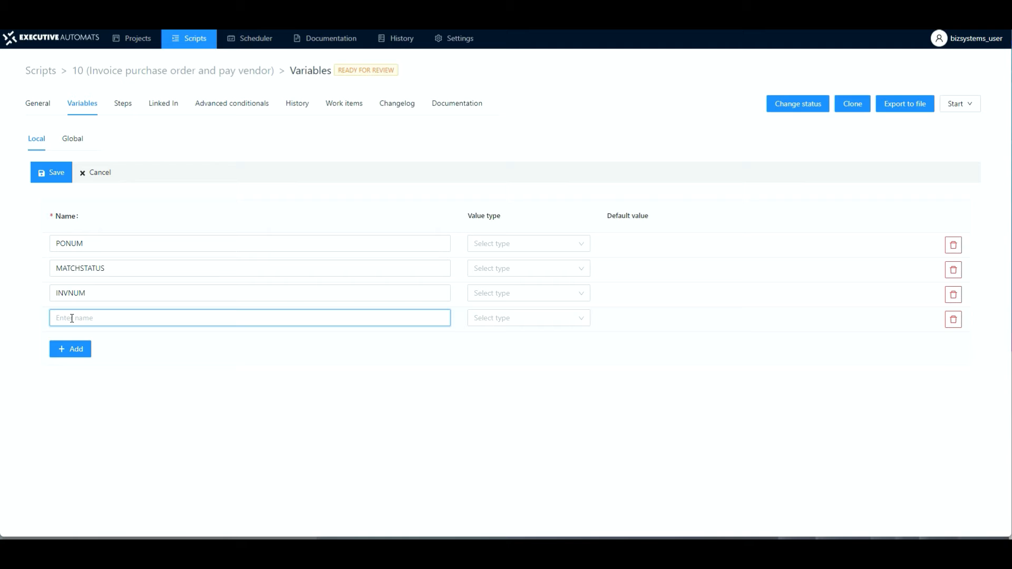
{"action": "type", "text": "VENDID"}
{"action": "left_click", "coordinate": [53, 173]}
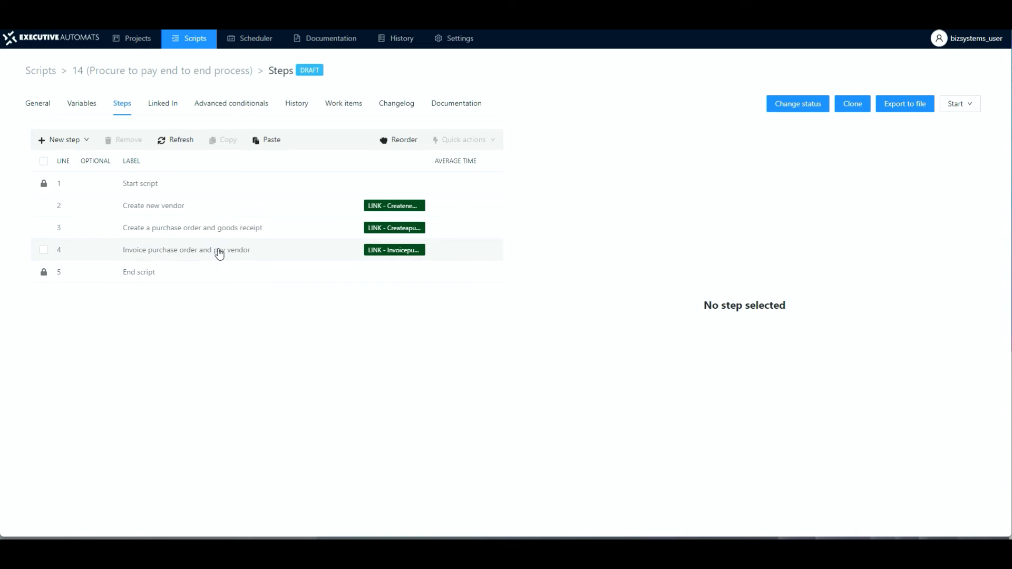
Step: In the end-to-end script, override the purchase order step's VENDID variable with the picker value Scripts / Createnewvendor / VENDID and save
{"action": "left_click", "coordinate": [246, 232]}
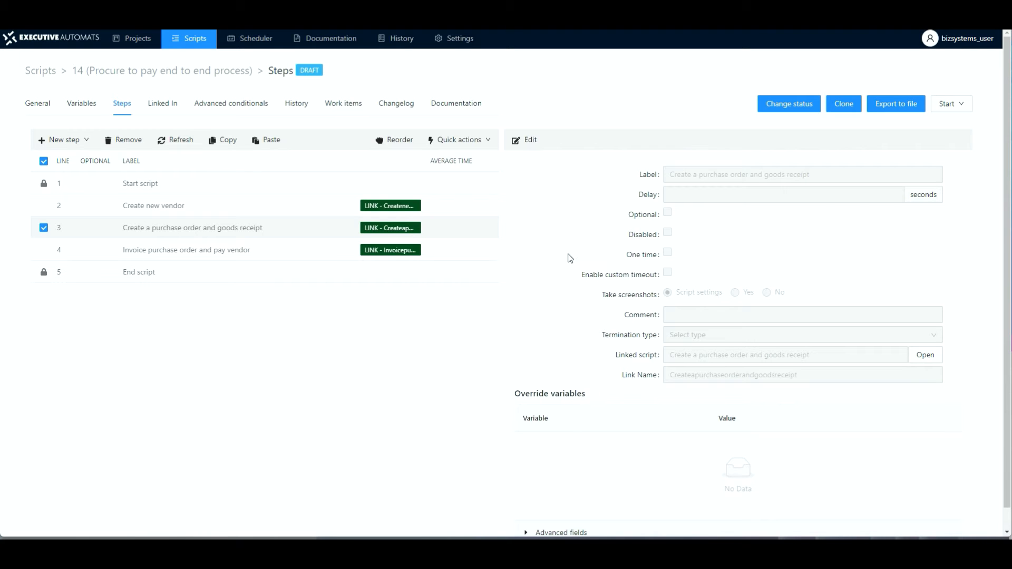
{"action": "left_click", "coordinate": [532, 143]}
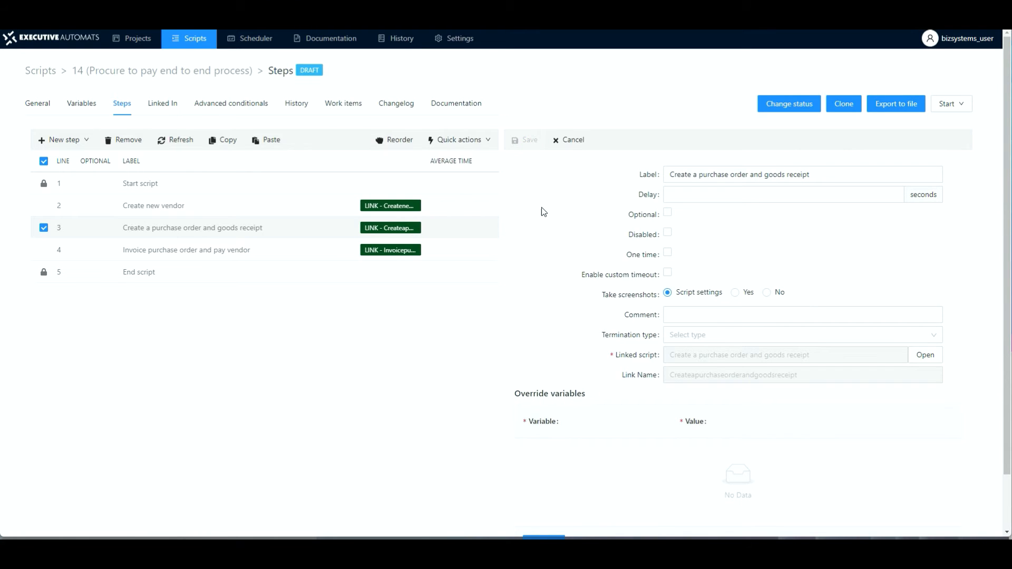
{"action": "scroll", "coordinate": [580, 382], "scroll_direction": "down", "scroll_amount": 2}
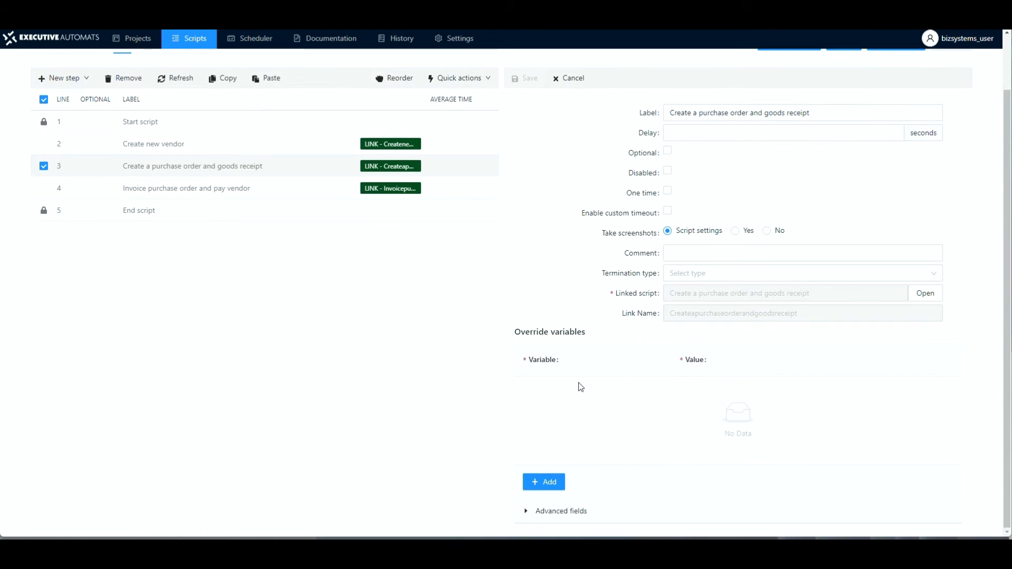
{"action": "left_click", "coordinate": [539, 482]}
{"action": "left_click", "coordinate": [653, 450]}
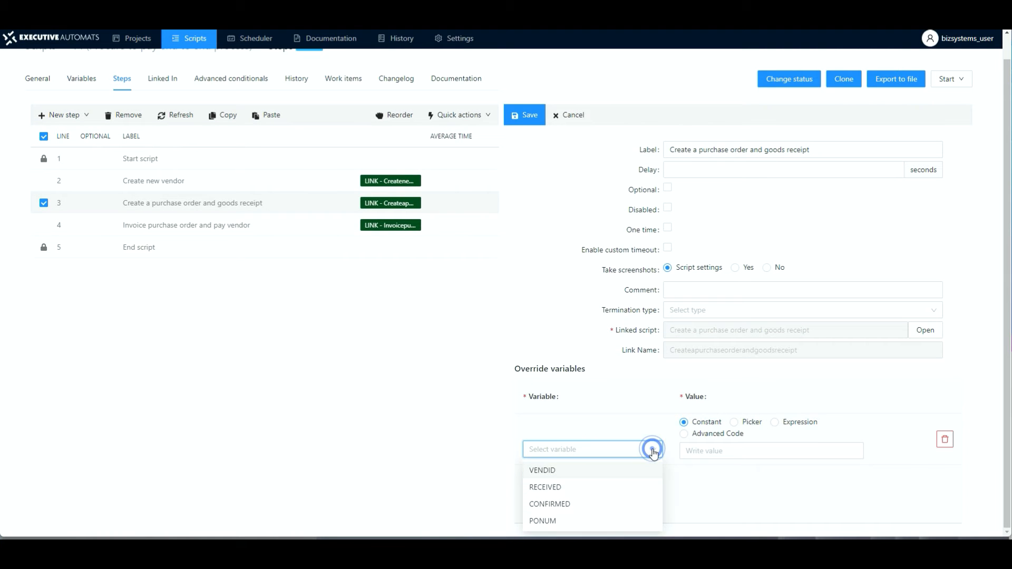
{"action": "left_click", "coordinate": [548, 475]}
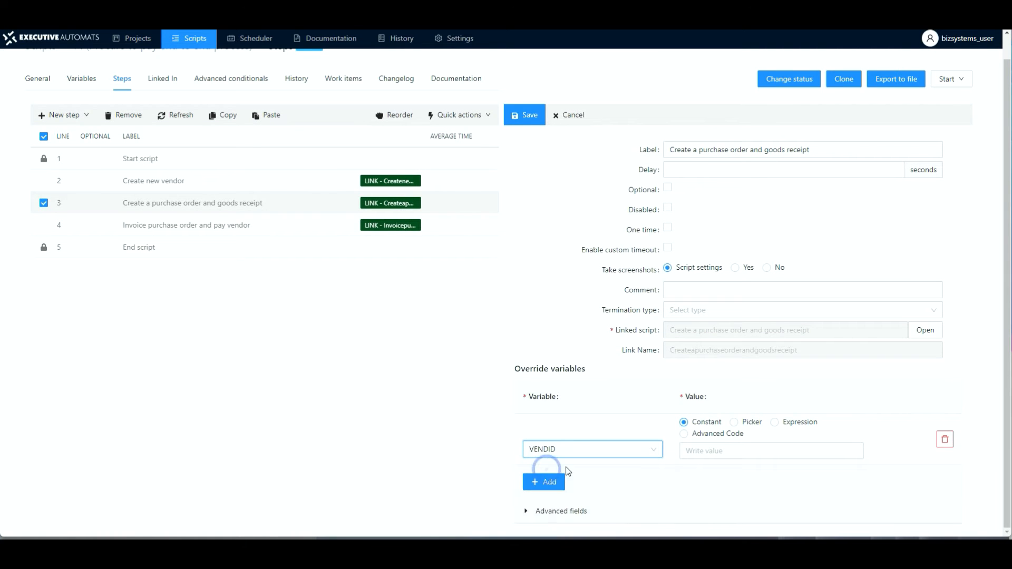
{"action": "left_click", "coordinate": [735, 423]}
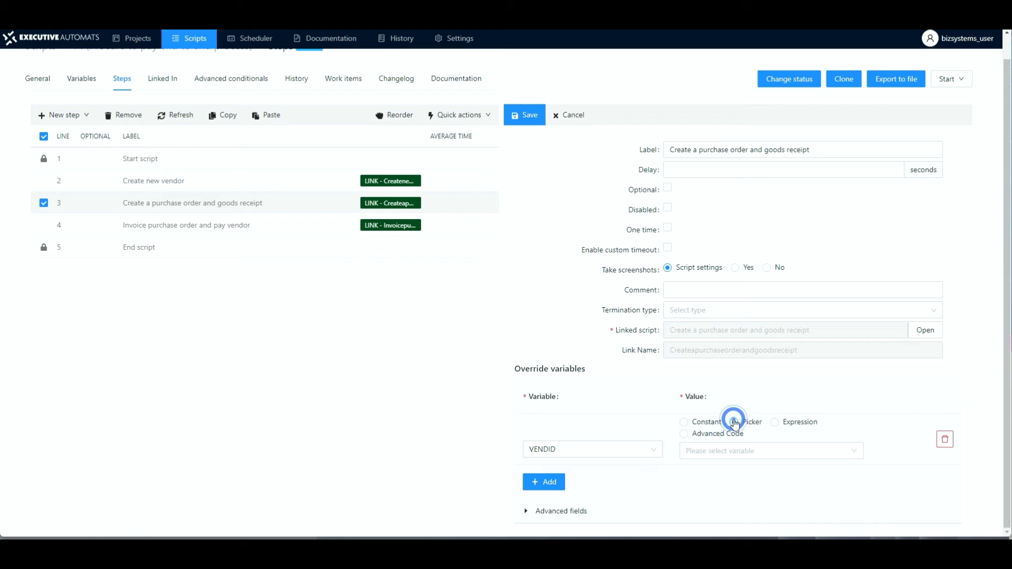
{"action": "left_click", "coordinate": [725, 452]}
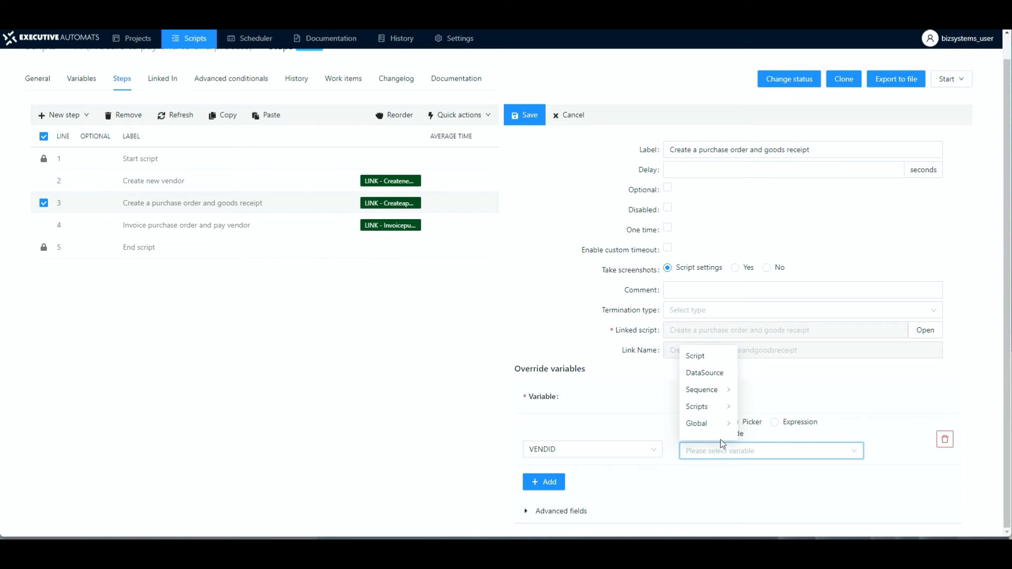
{"action": "left_click", "coordinate": [712, 408]}
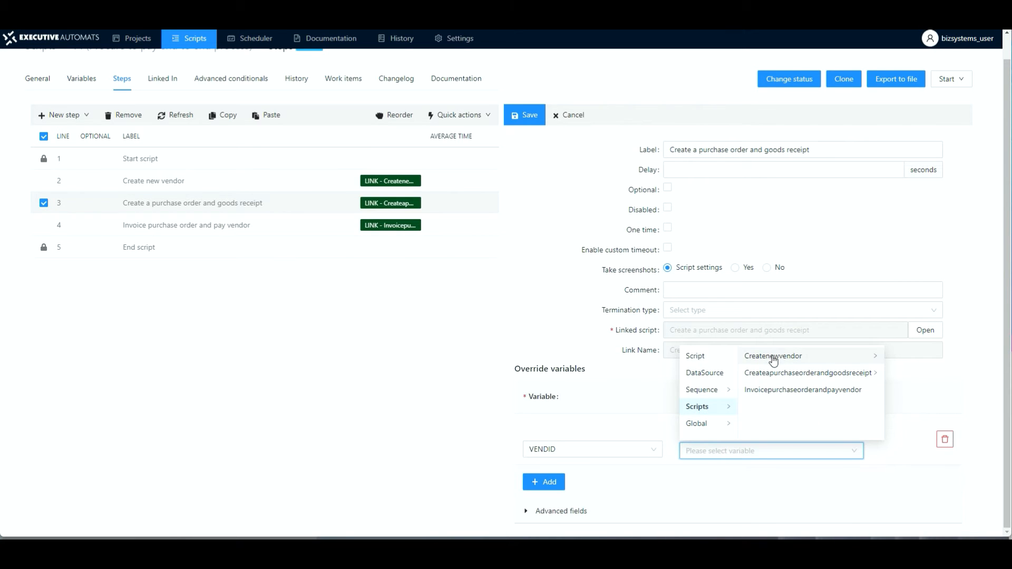
{"action": "left_click", "coordinate": [789, 361]}
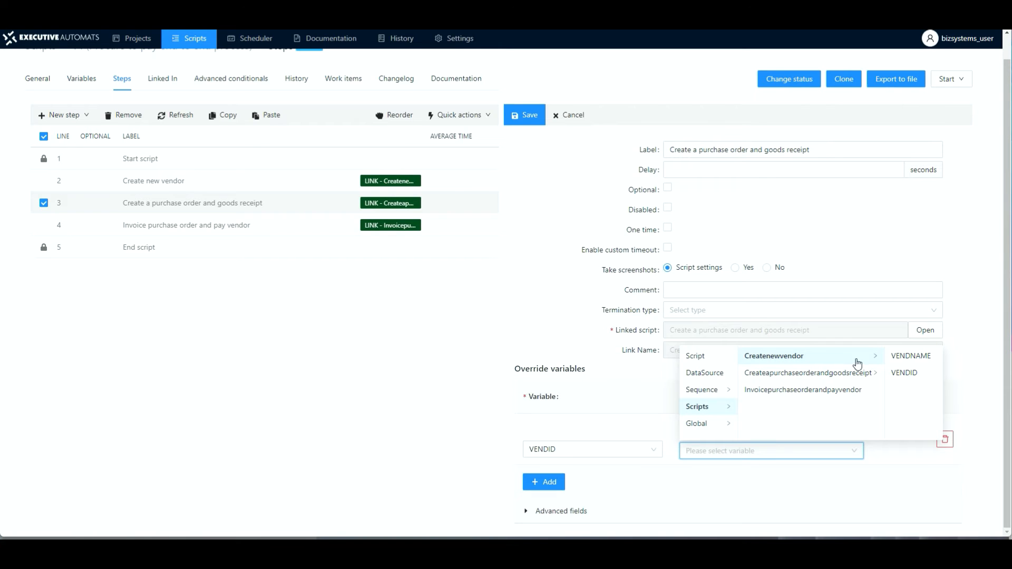
{"action": "left_click", "coordinate": [905, 374]}
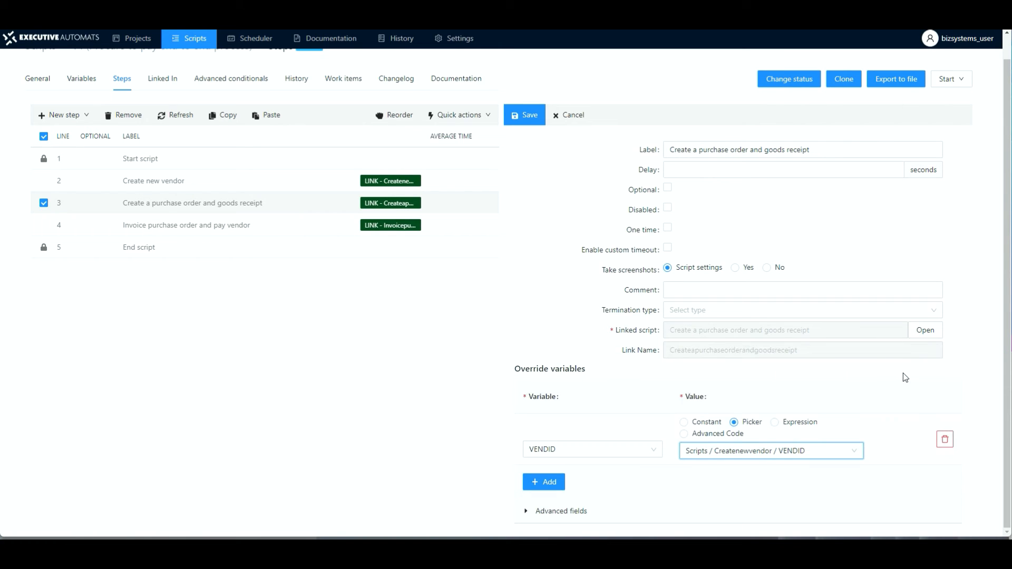
{"action": "left_click", "coordinate": [530, 125]}
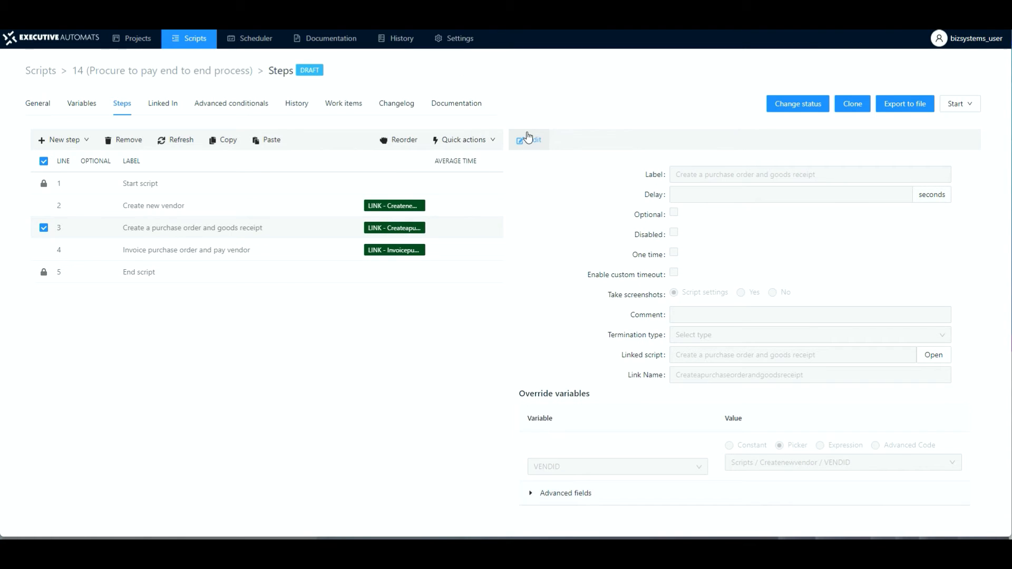
Step: In the end-to-end script, override the invoice step's PONUM variable with the picker value Scripts / Createapurchaseorderandgoodsreceipt / PONUM
{"action": "left_click", "coordinate": [252, 252]}
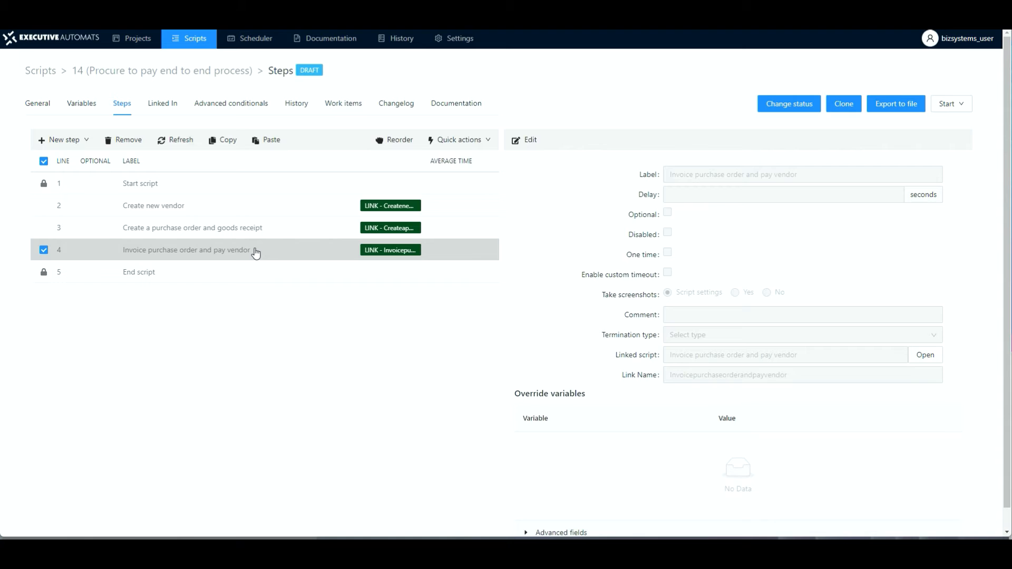
{"action": "left_click", "coordinate": [530, 142]}
{"action": "scroll", "coordinate": [554, 338], "scroll_direction": "down", "scroll_amount": 1}
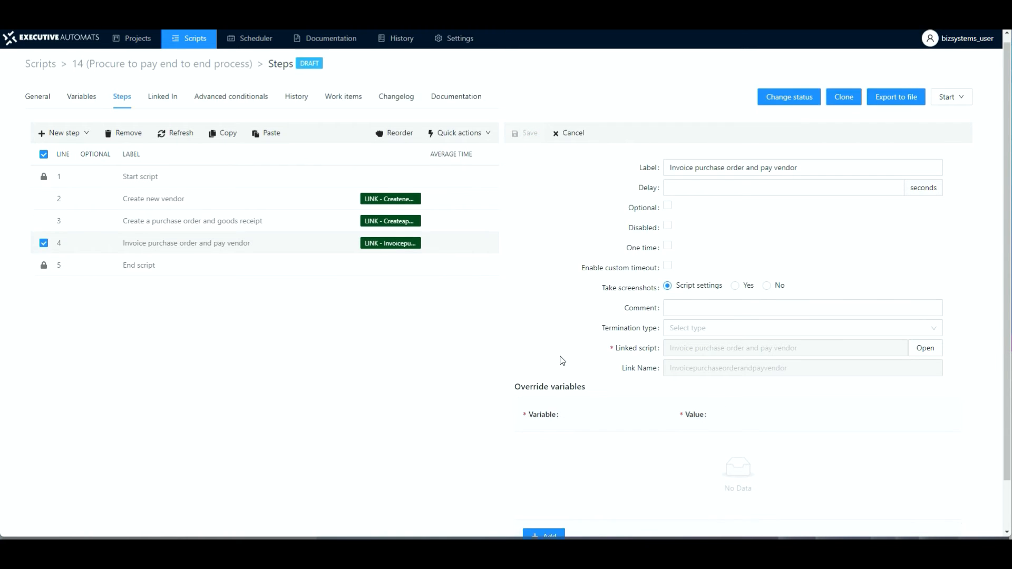
{"action": "left_click", "coordinate": [546, 485]}
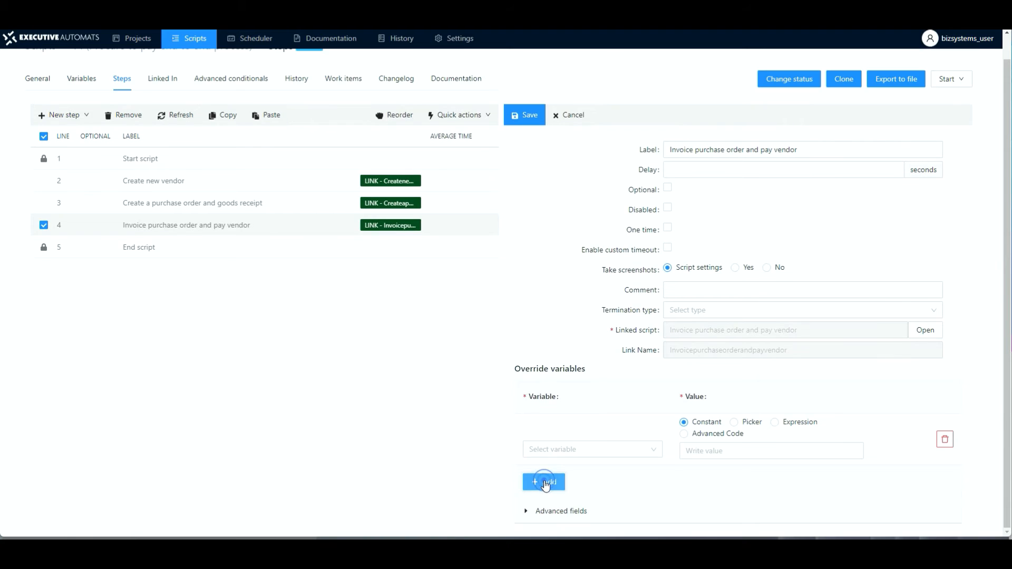
{"action": "left_click", "coordinate": [655, 454]}
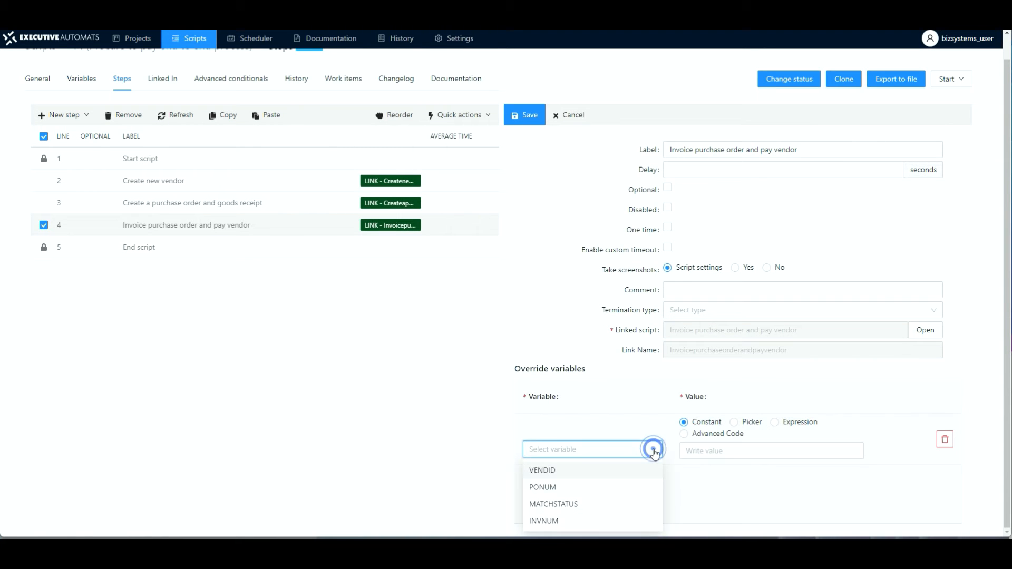
{"action": "left_click", "coordinate": [543, 488]}
{"action": "left_click", "coordinate": [733, 424]}
{"action": "left_click", "coordinate": [732, 453]}
{"action": "left_click", "coordinate": [717, 409]}
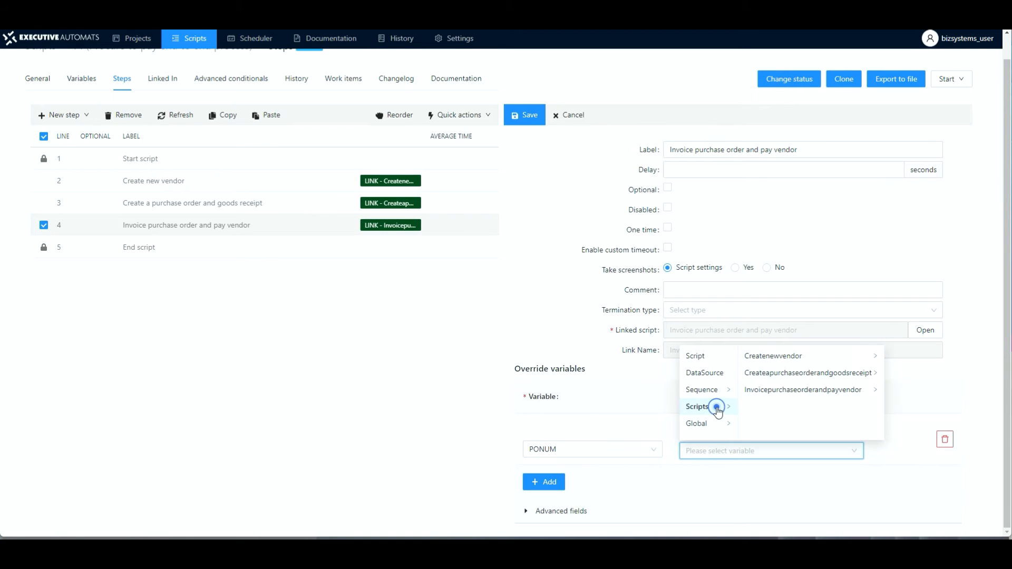
{"action": "left_click", "coordinate": [805, 375]}
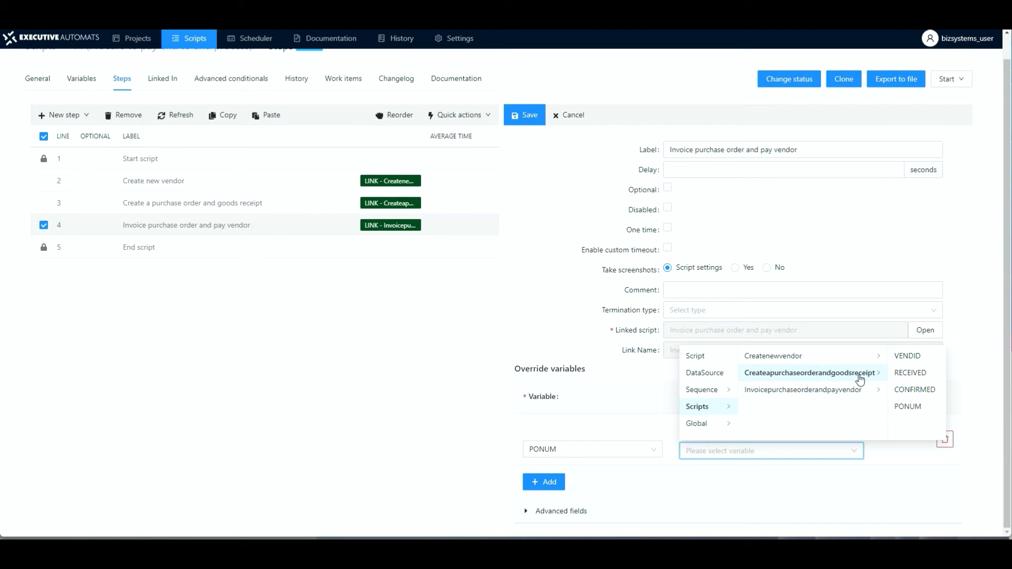
{"action": "left_click", "coordinate": [907, 408]}
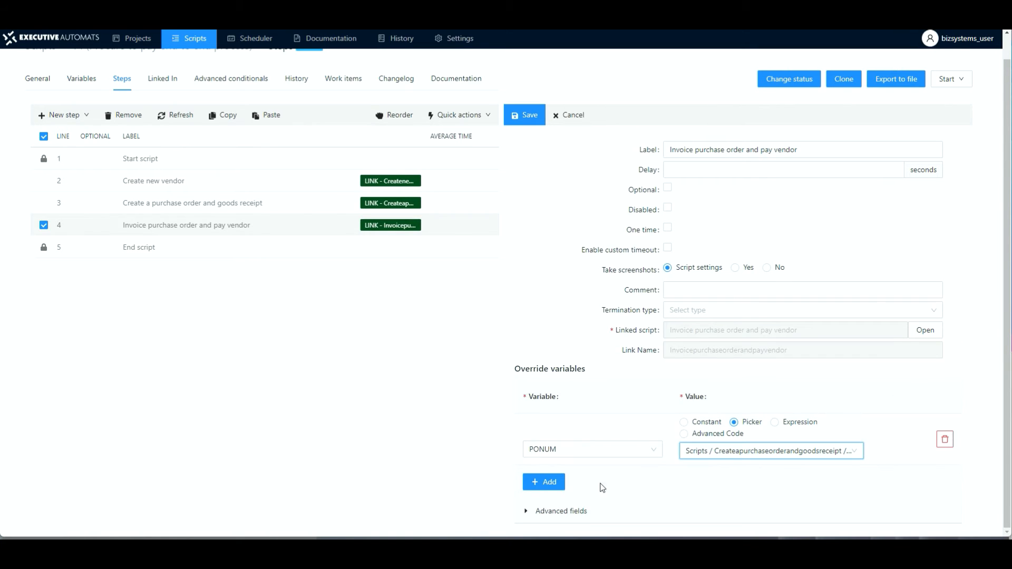
Step: Add a second override for VENDID with the picker value Scripts / Createnewvendor / VENDID and save the invoice step
{"action": "left_click", "coordinate": [547, 483]}
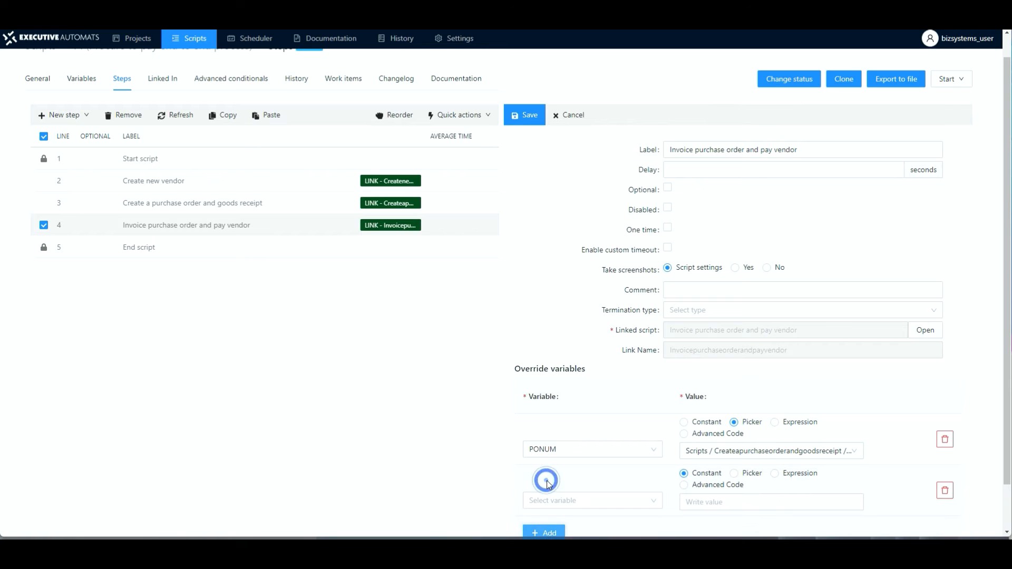
{"action": "scroll", "coordinate": [606, 469], "scroll_direction": "down", "scroll_amount": 1}
{"action": "left_click", "coordinate": [656, 454]}
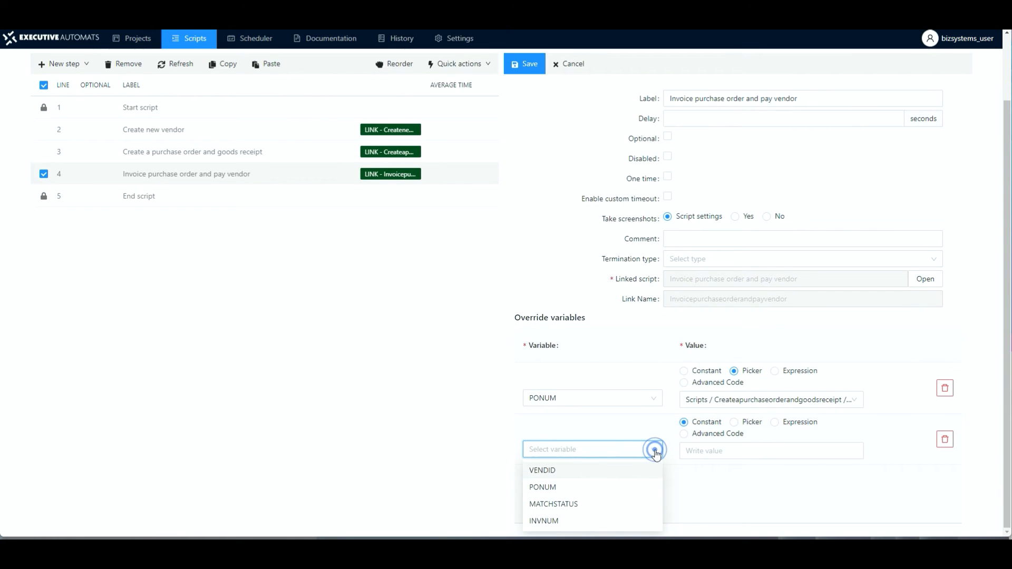
{"action": "left_click", "coordinate": [547, 467]}
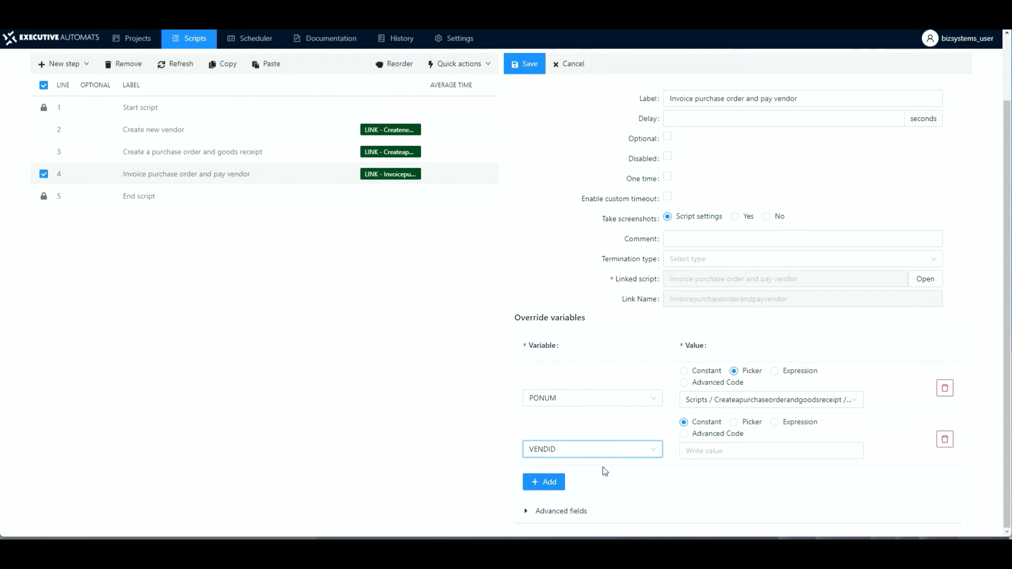
{"action": "left_click", "coordinate": [734, 423]}
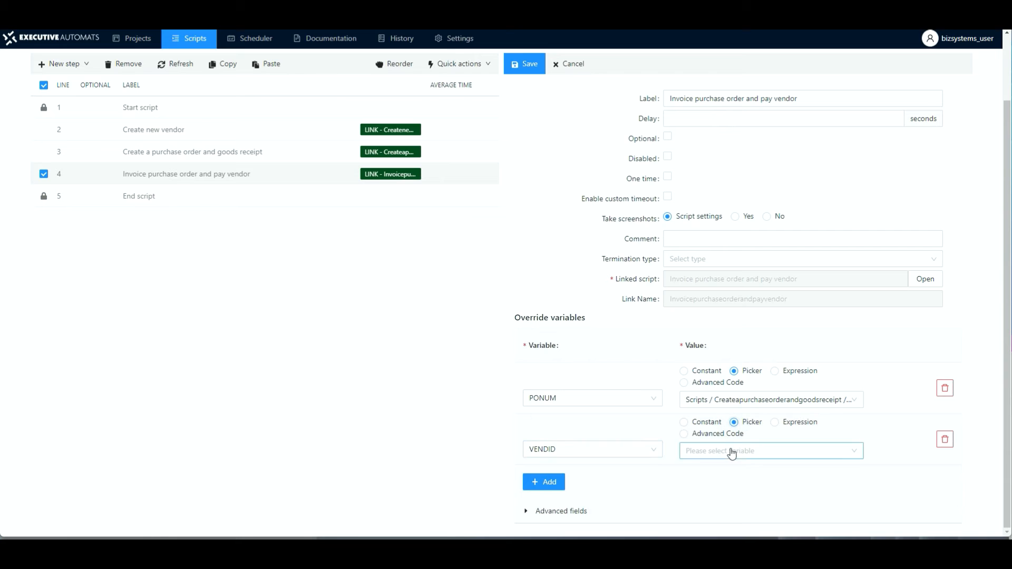
{"action": "left_click", "coordinate": [729, 451]}
{"action": "left_click", "coordinate": [716, 414]}
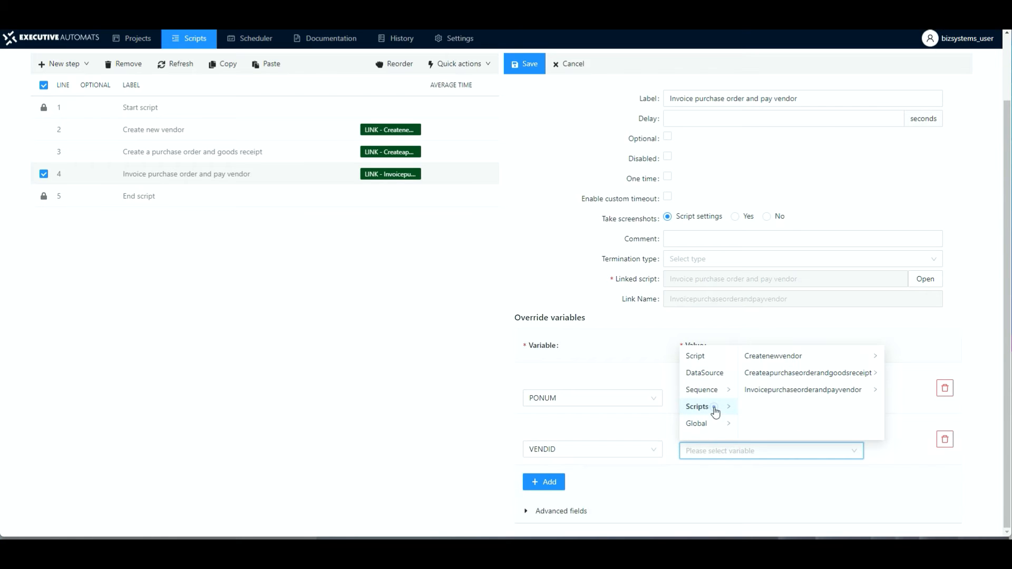
{"action": "left_click", "coordinate": [787, 362]}
{"action": "left_click", "coordinate": [911, 374]}
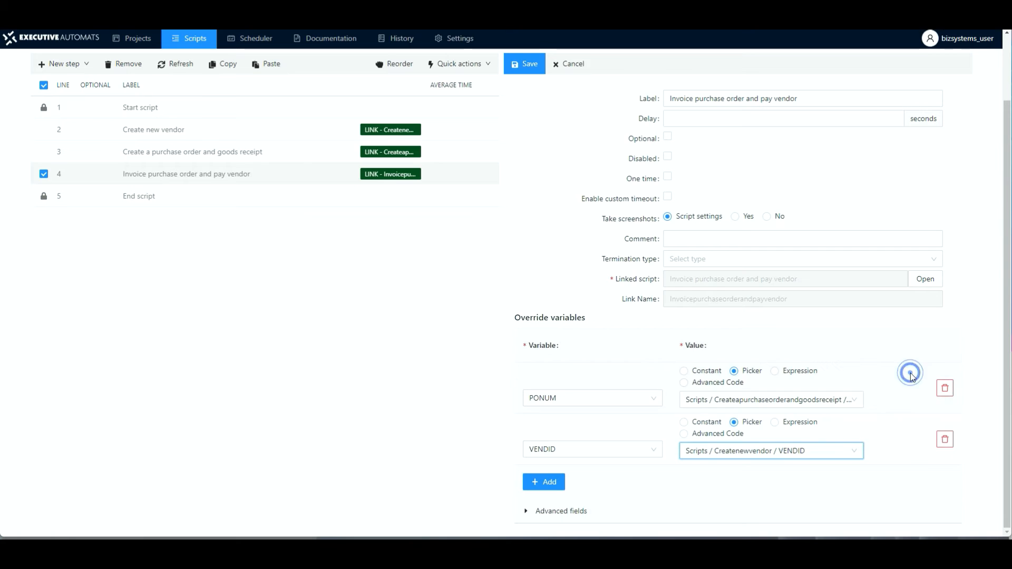
{"action": "left_click", "coordinate": [530, 66]}
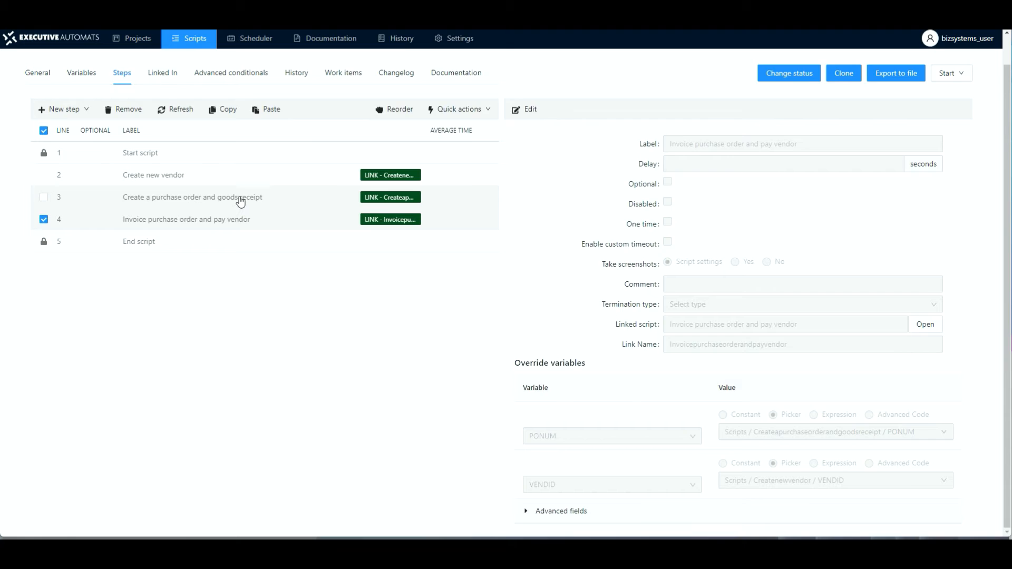
Step: Open the linked purchase order script and change its vendor account typing step to use the picker value Script / VENDID, then save
{"action": "left_click", "coordinate": [241, 235]}
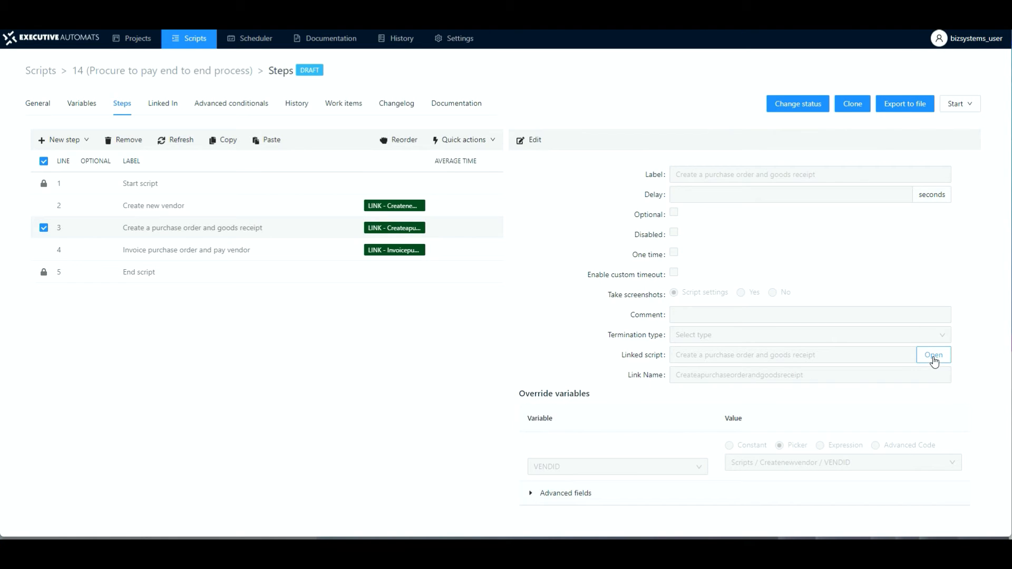
{"action": "left_click", "coordinate": [933, 356]}
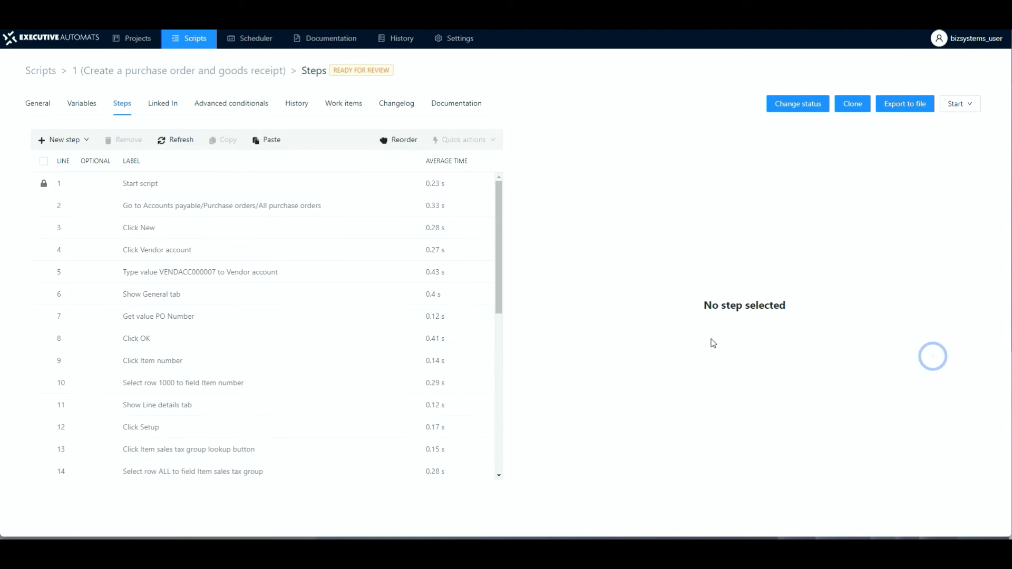
{"action": "left_click", "coordinate": [177, 278]}
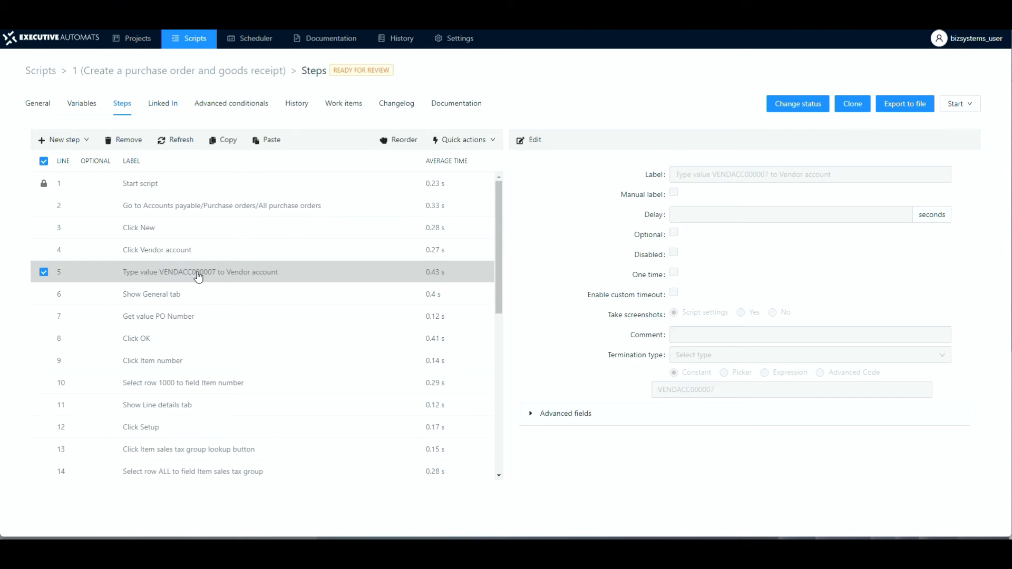
{"action": "left_click", "coordinate": [531, 139]}
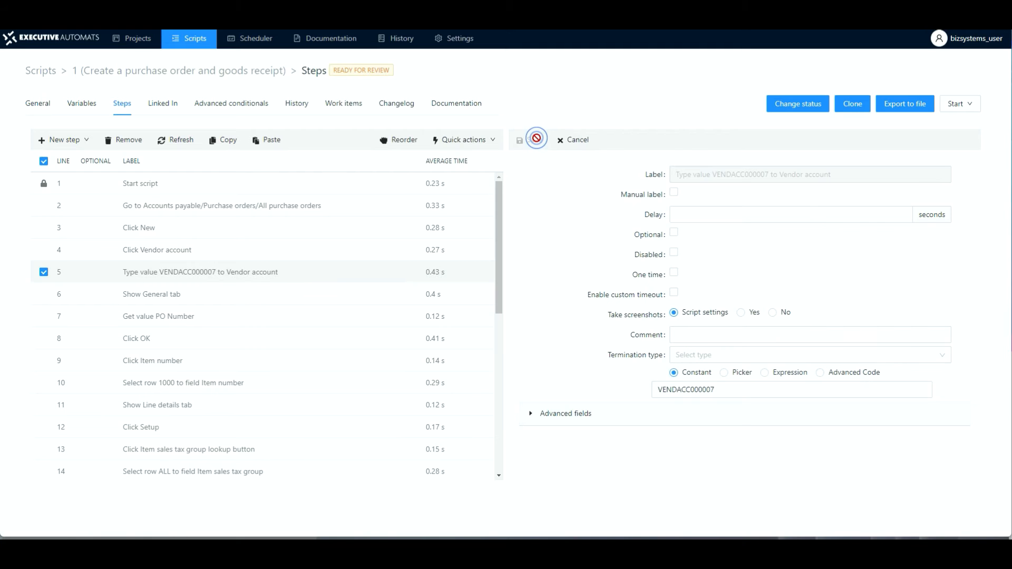
{"action": "left_click", "coordinate": [724, 373]}
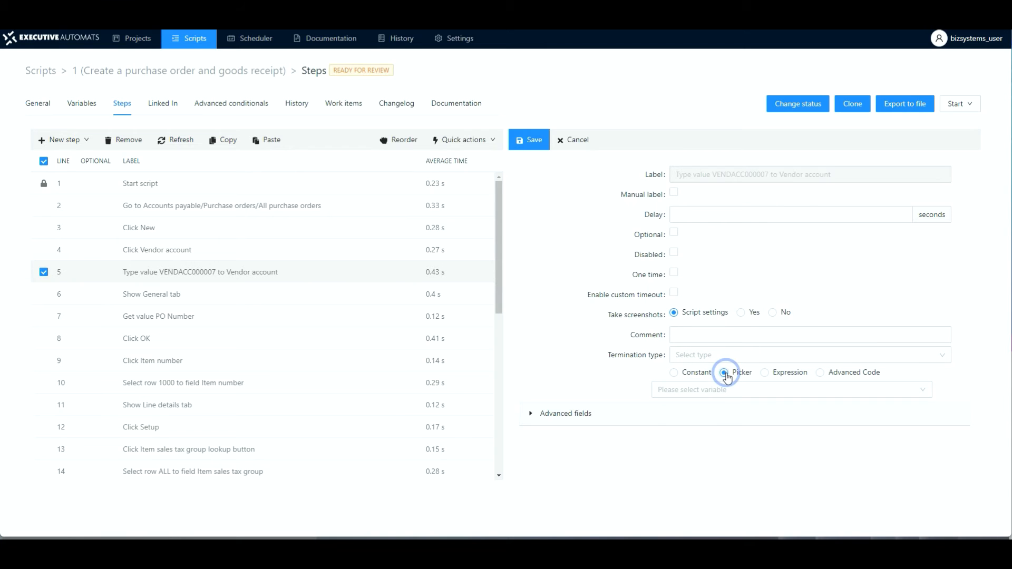
{"action": "left_click", "coordinate": [731, 396]}
{"action": "left_click", "coordinate": [688, 412]}
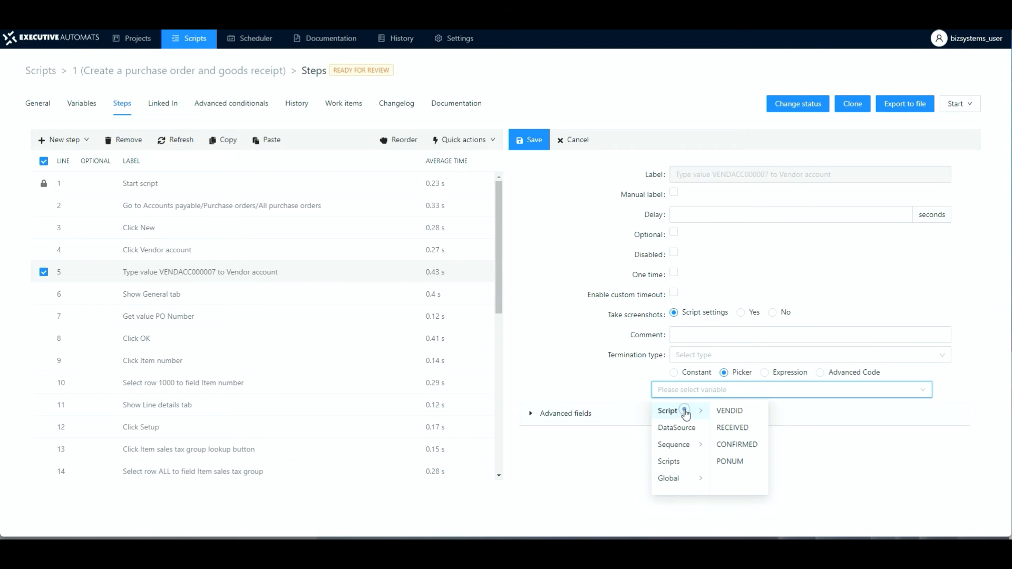
{"action": "left_click", "coordinate": [728, 412]}
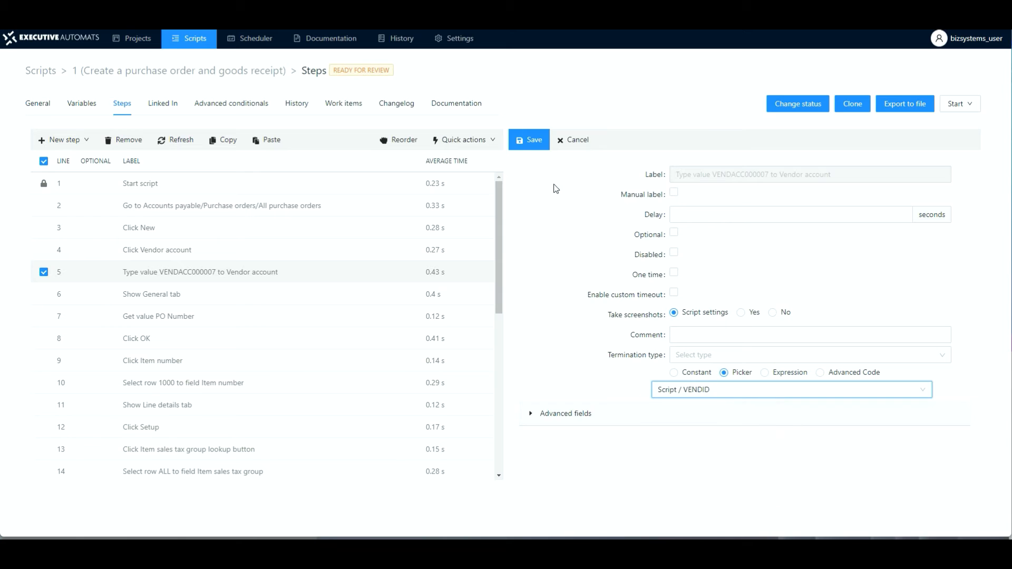
{"action": "left_click", "coordinate": [529, 143]}
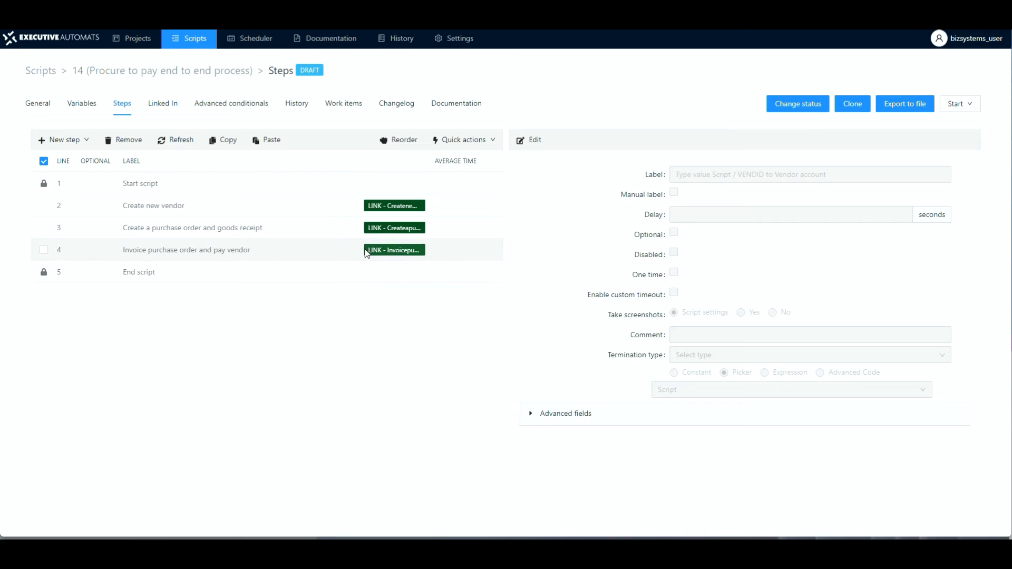
Step: Open the linked invoice script and set its Filter typing step to the picker value Script / PONUM, then save
{"action": "left_click", "coordinate": [270, 252]}
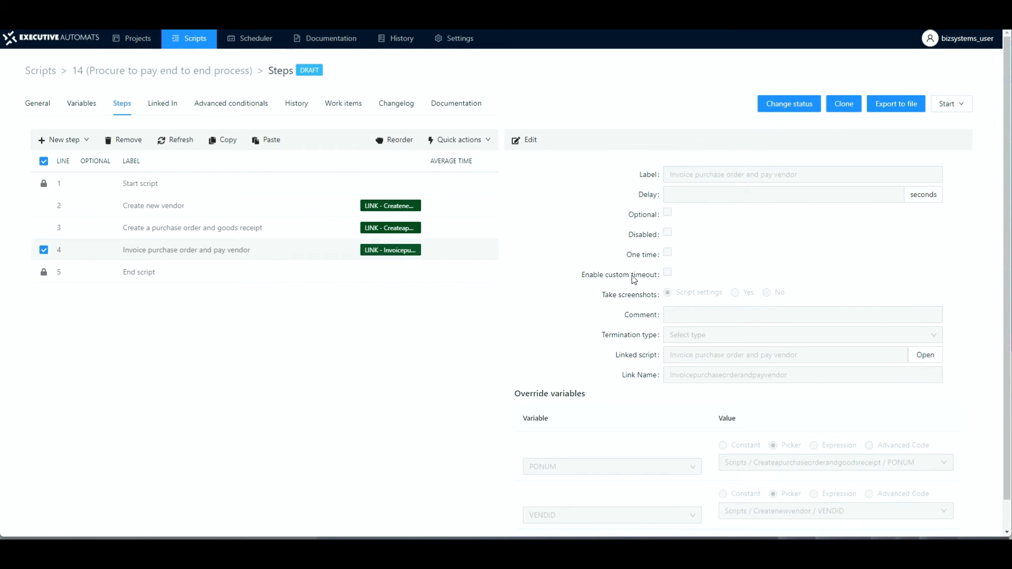
{"action": "left_click", "coordinate": [926, 356]}
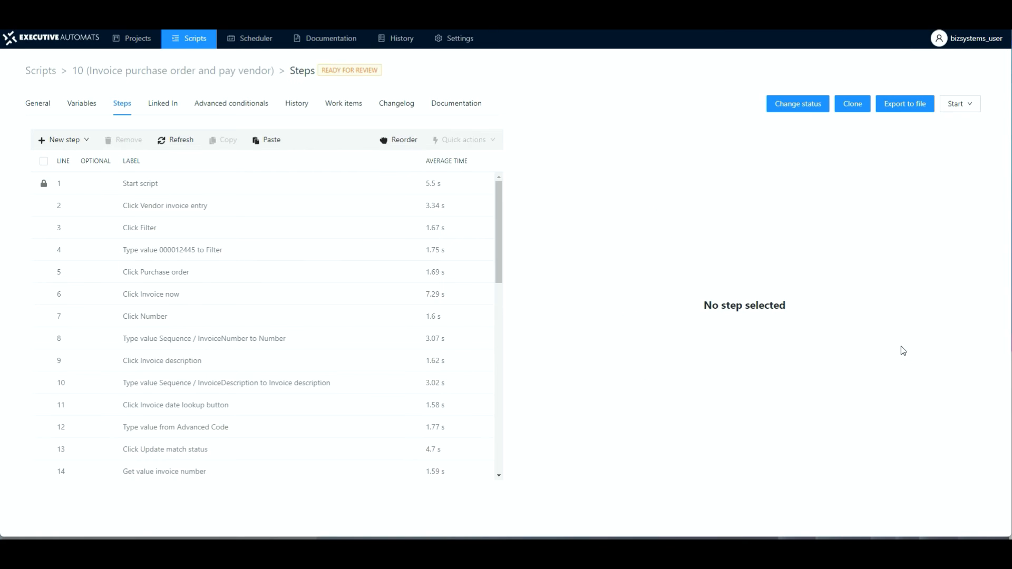
{"action": "left_click", "coordinate": [186, 251]}
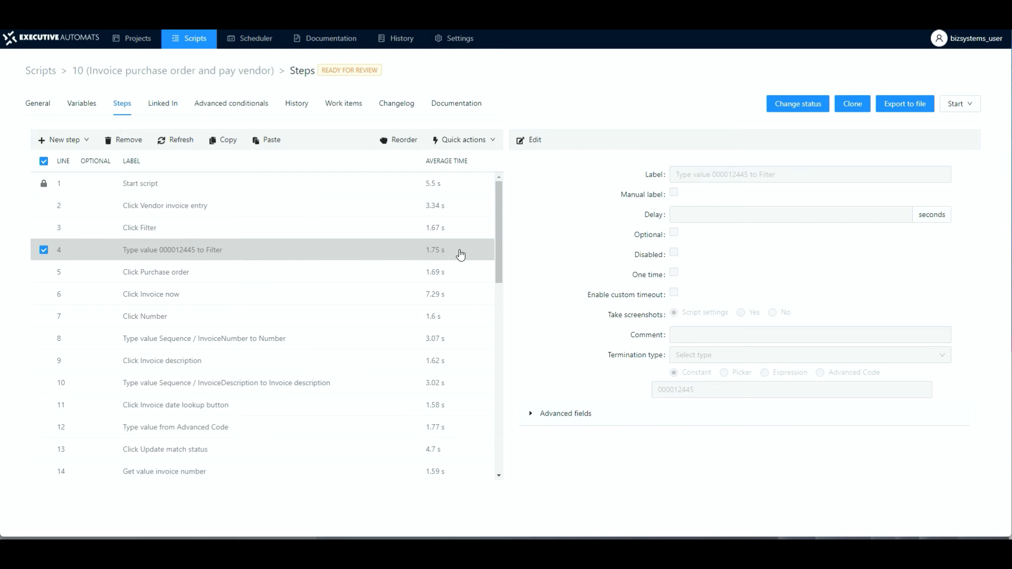
{"action": "left_click", "coordinate": [530, 140]}
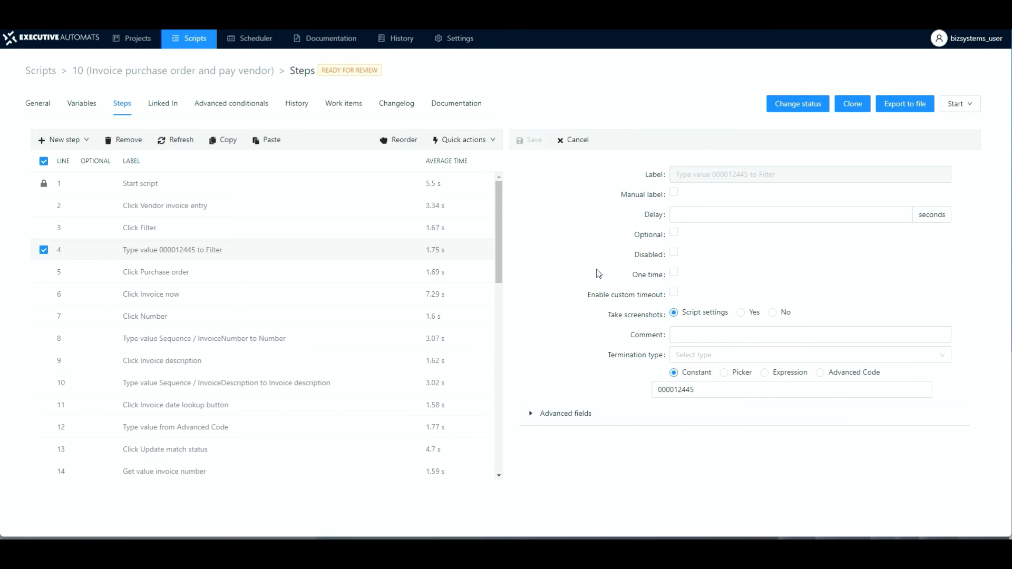
{"action": "left_click", "coordinate": [725, 374]}
{"action": "left_click", "coordinate": [726, 391]}
{"action": "mouse_move", "coordinate": [689, 411]}
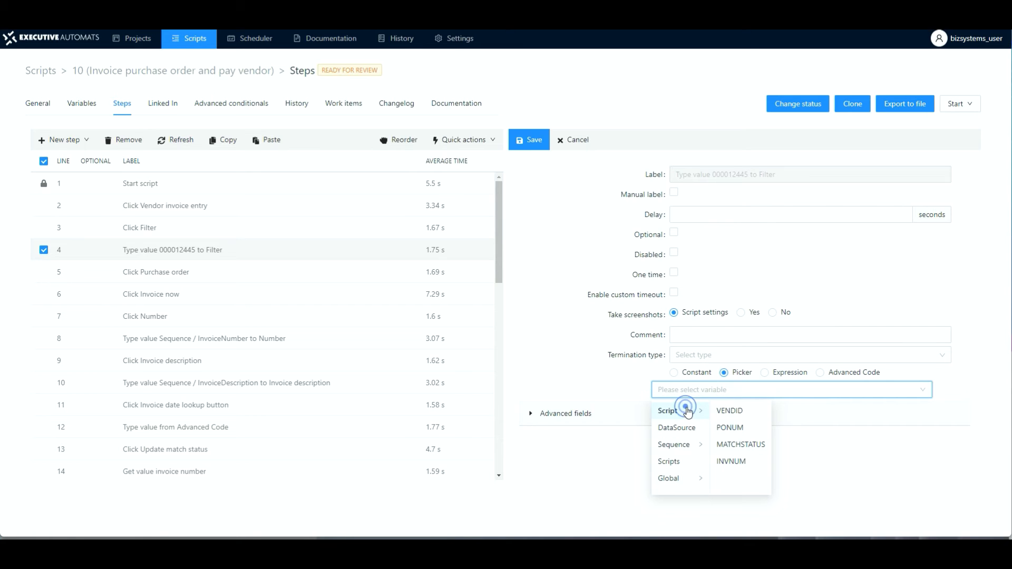
{"action": "left_click", "coordinate": [730, 427]}
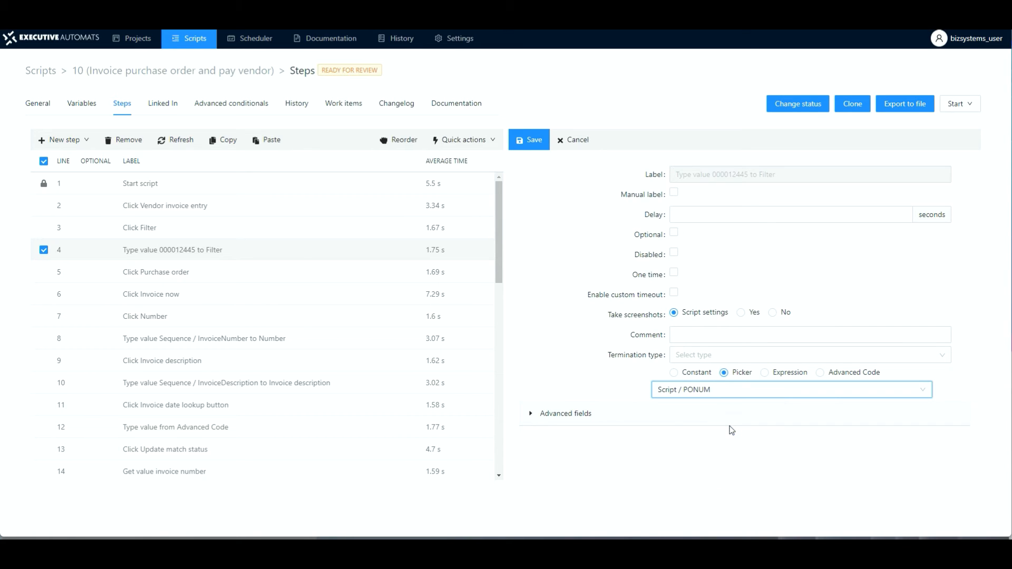
{"action": "left_click", "coordinate": [530, 141]}
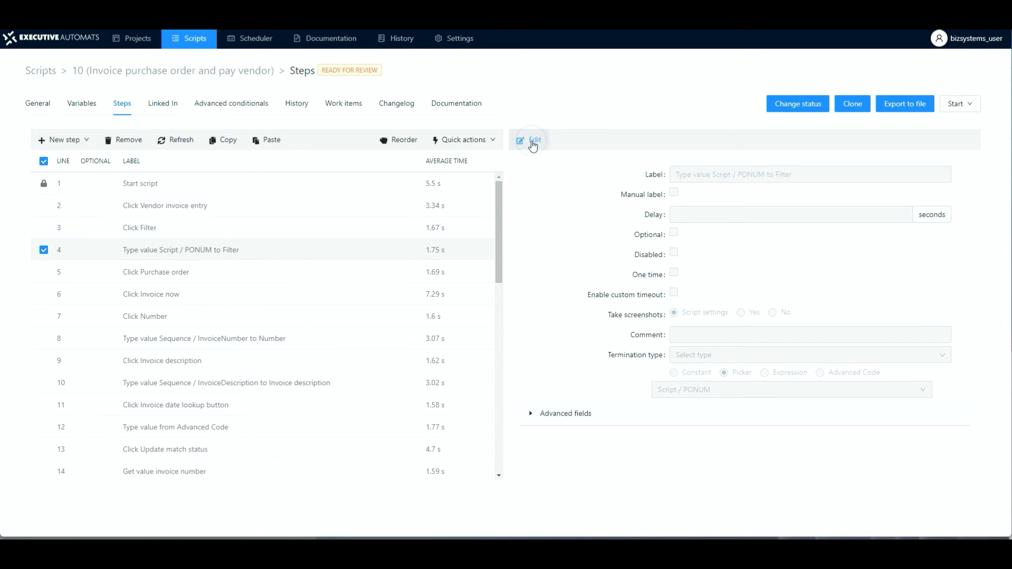
Step: In the invoice script, set the vendor account Filter typing step (line 29) to the picker value Script / VENDID and save
{"action": "scroll", "coordinate": [284, 407], "scroll_direction": "down", "scroll_amount": 4}
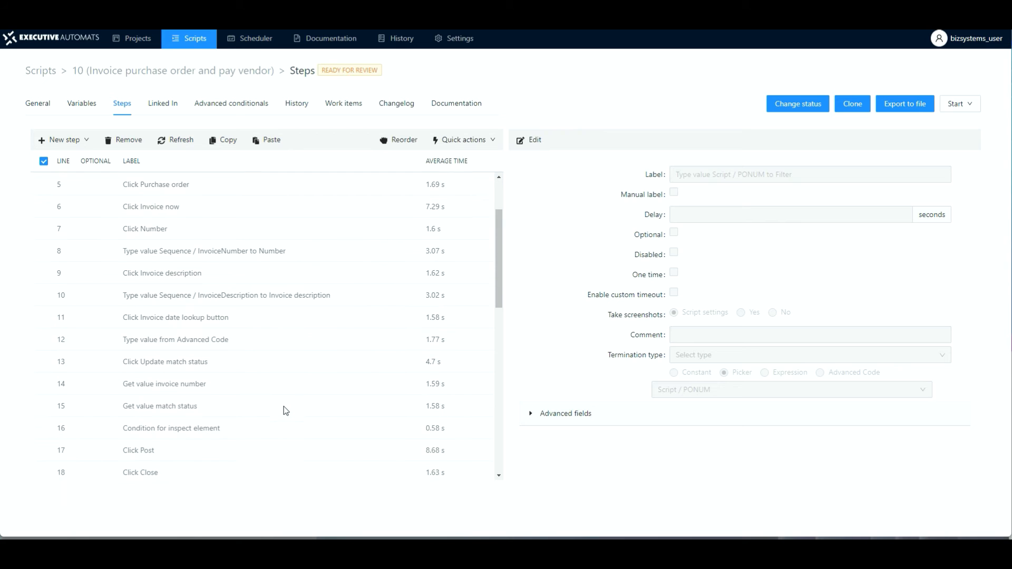
{"action": "scroll", "coordinate": [284, 411], "scroll_direction": "down", "scroll_amount": 5}
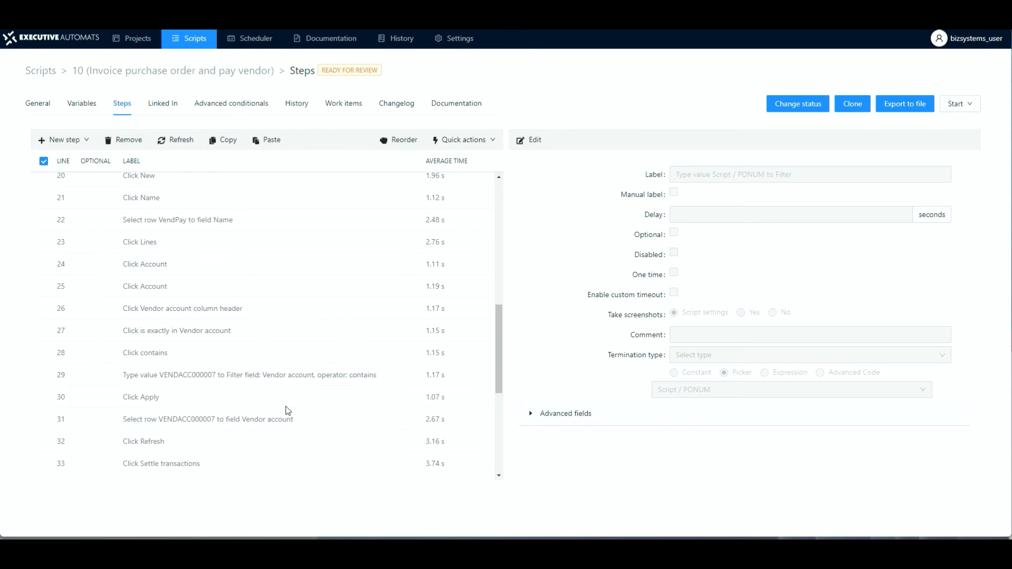
{"action": "left_click", "coordinate": [199, 332]}
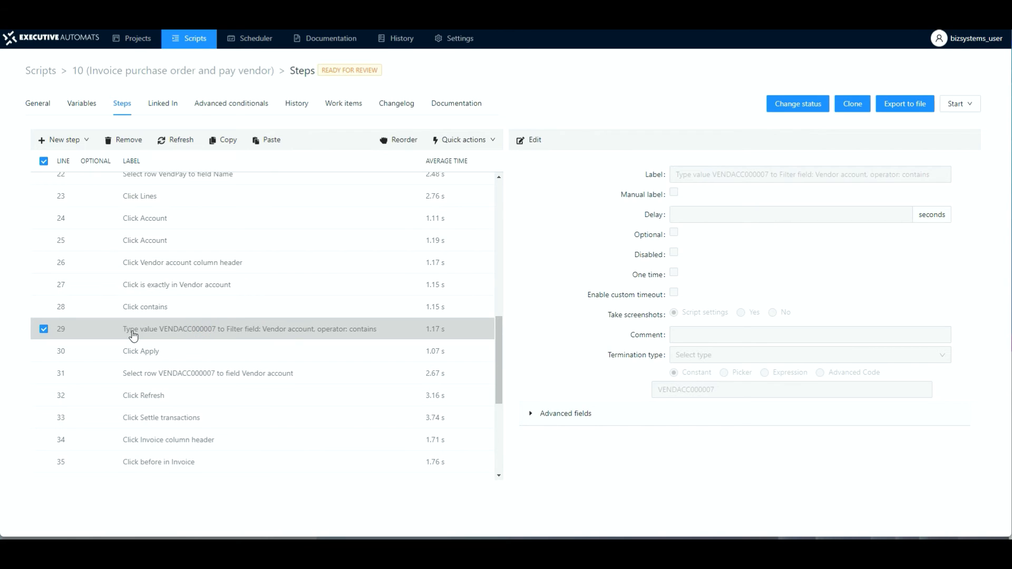
{"action": "left_click", "coordinate": [532, 139]}
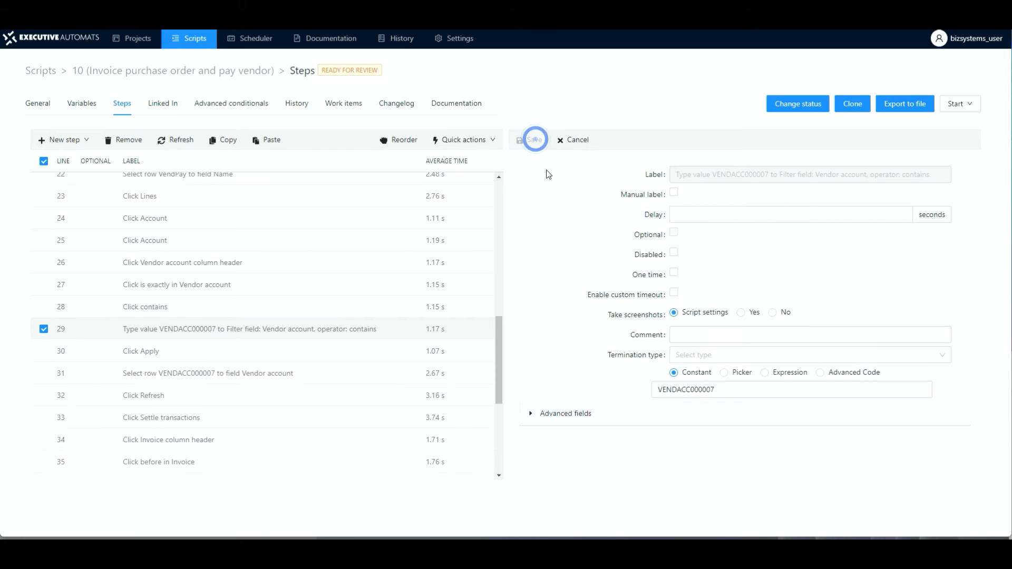
{"action": "left_click", "coordinate": [724, 376]}
{"action": "left_click", "coordinate": [723, 388]}
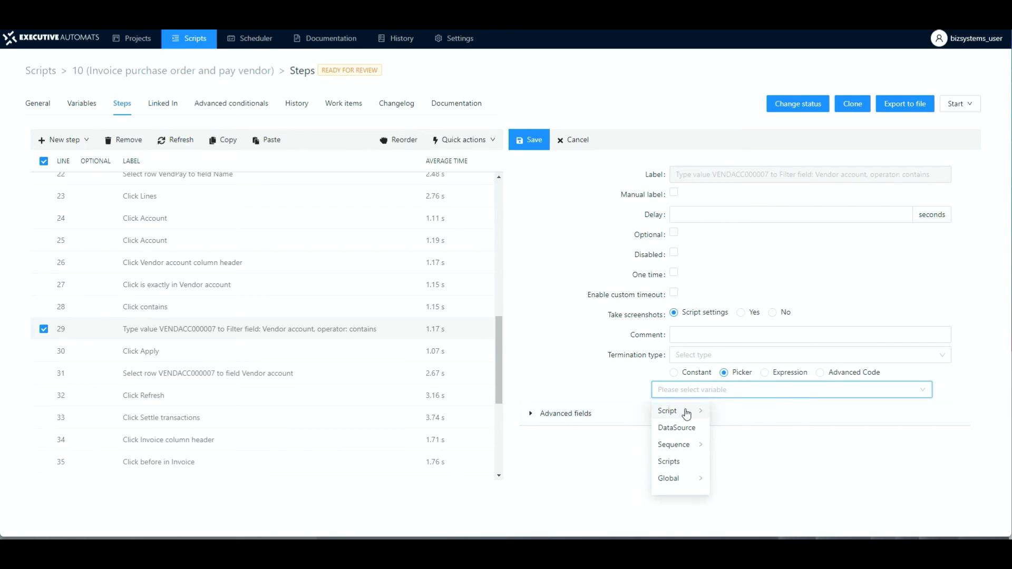
{"action": "left_click", "coordinate": [686, 415]}
{"action": "left_click", "coordinate": [730, 412]}
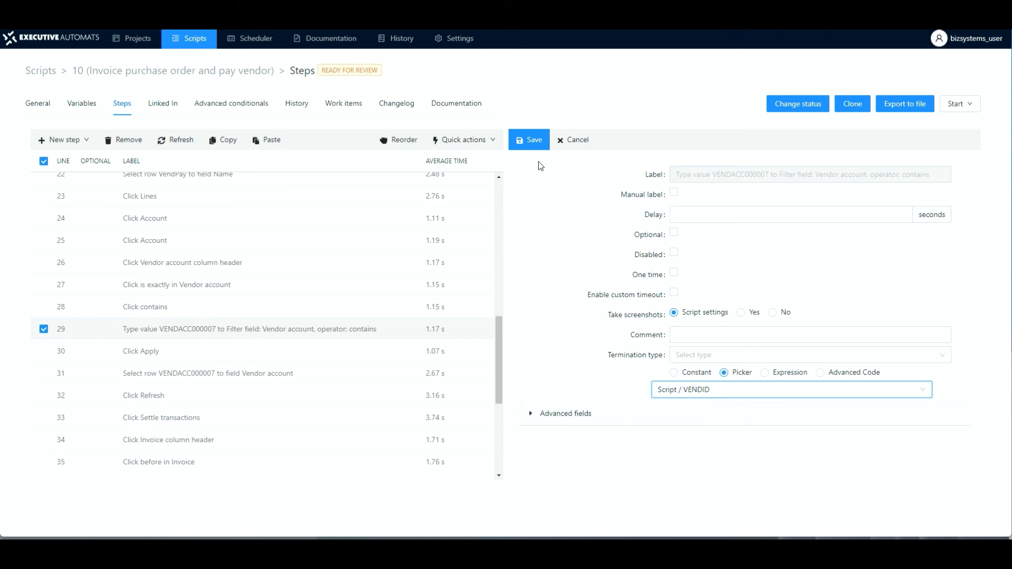
{"action": "left_click", "coordinate": [534, 143]}
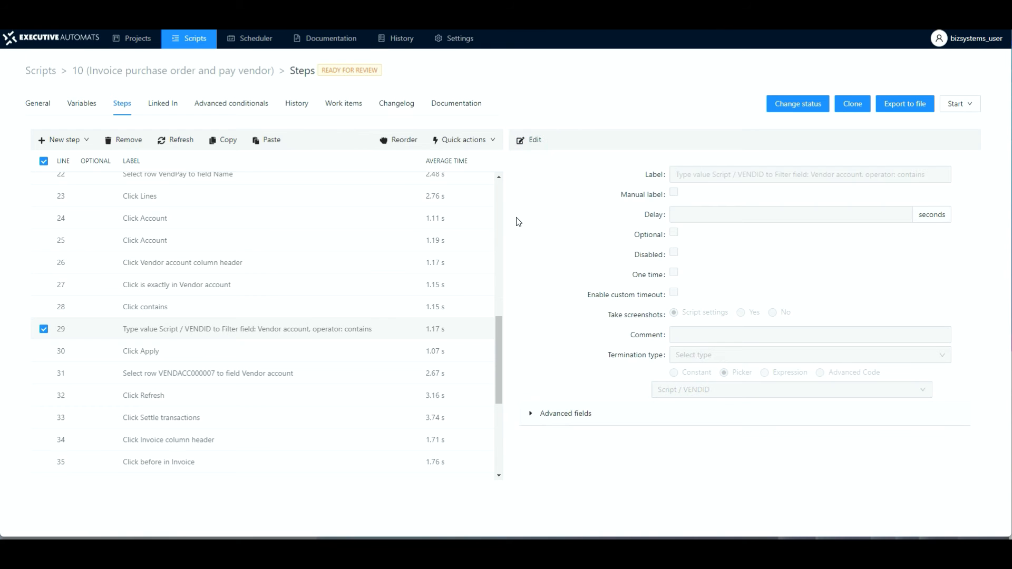
Step: Return to the end-to-end script and change its status to IN PROGRESS
{"action": "key", "text": "alt+Left"}
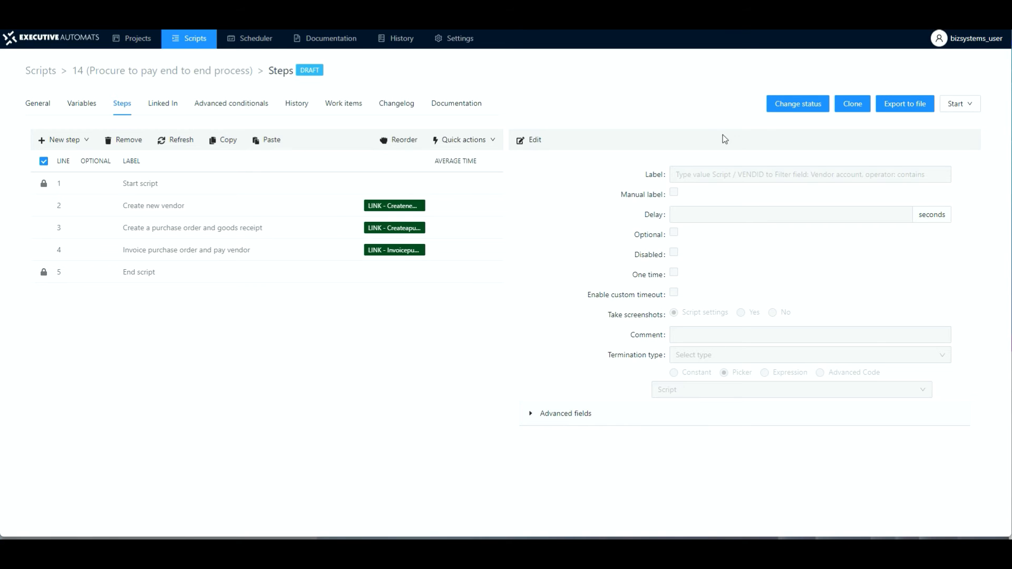
{"action": "left_click", "coordinate": [798, 103]}
{"action": "left_click", "coordinate": [515, 130]}
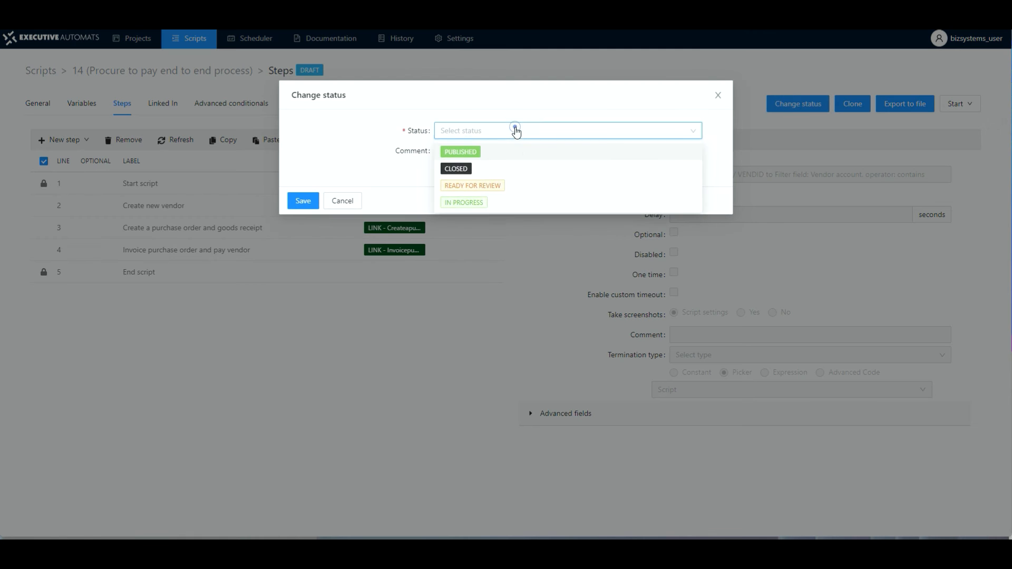
{"action": "left_click", "coordinate": [470, 204]}
{"action": "left_click", "coordinate": [304, 201]}
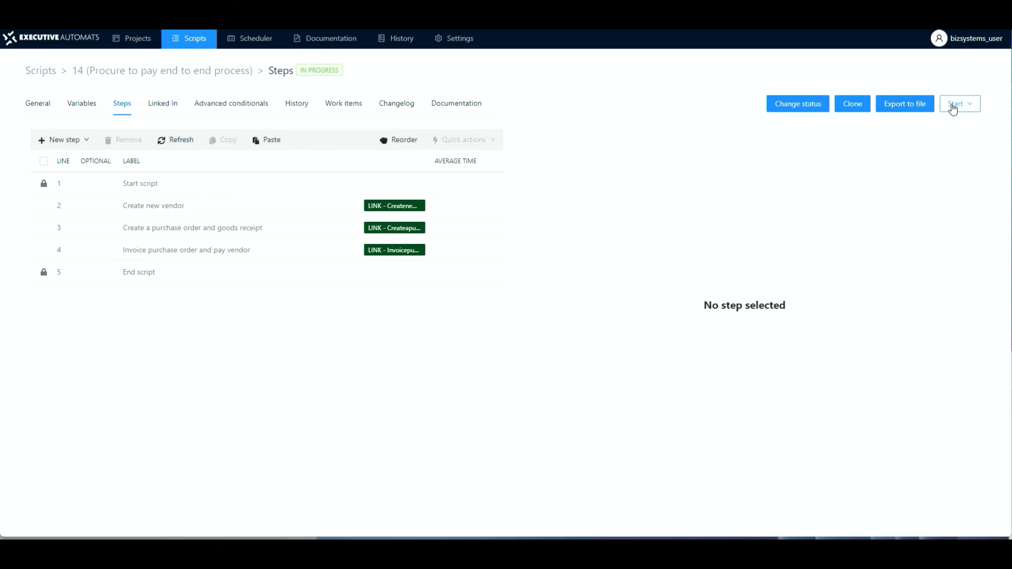
Step: Play the Procure to pay end to end process script
{"action": "left_click", "coordinate": [970, 105]}
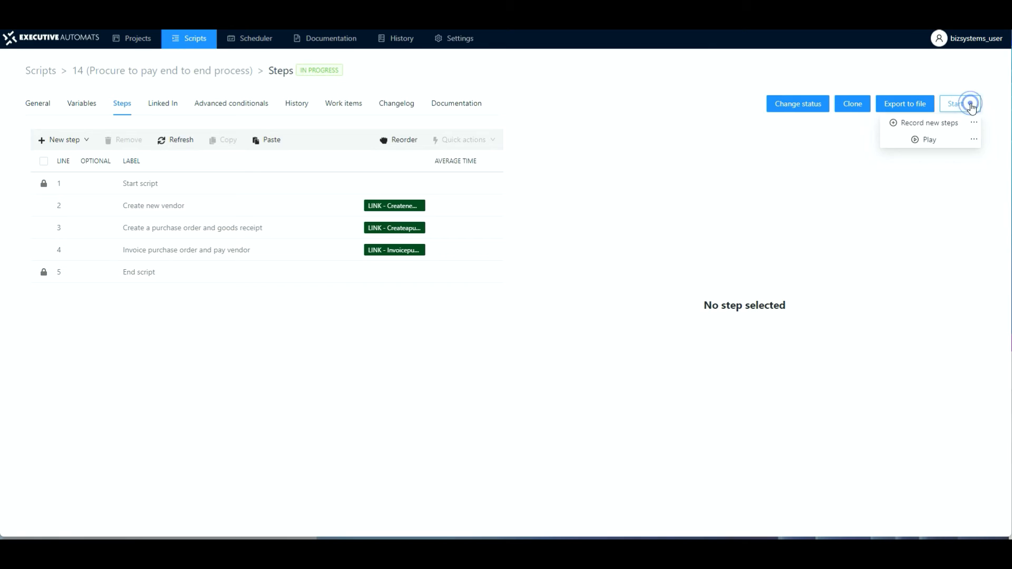
{"action": "left_click", "coordinate": [972, 143]}
{"action": "left_click", "coordinate": [396, 269]}
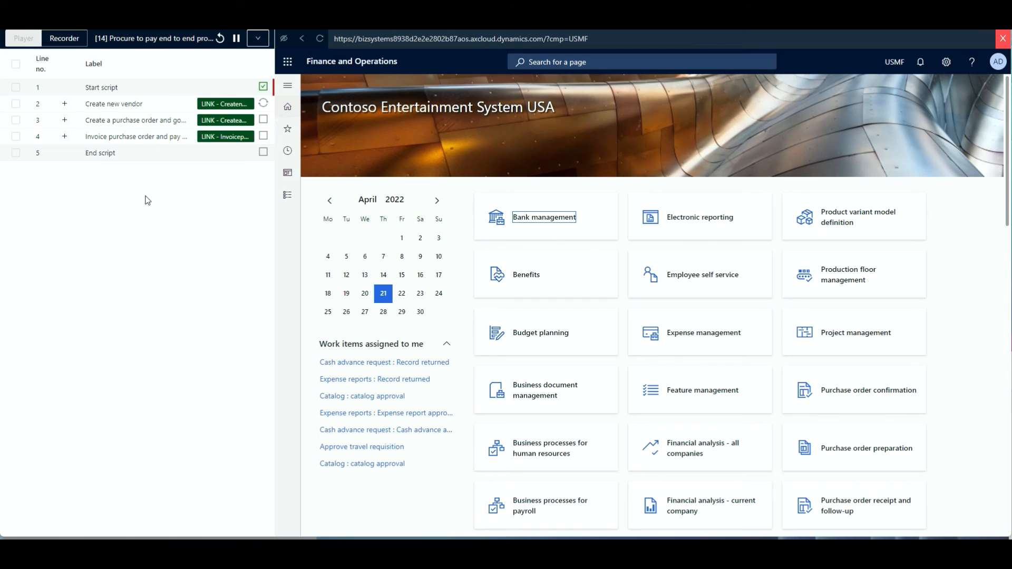
Step: Expand the linked scripts in the player to follow the run's progress, then close the player
{"action": "left_click", "coordinate": [64, 105]}
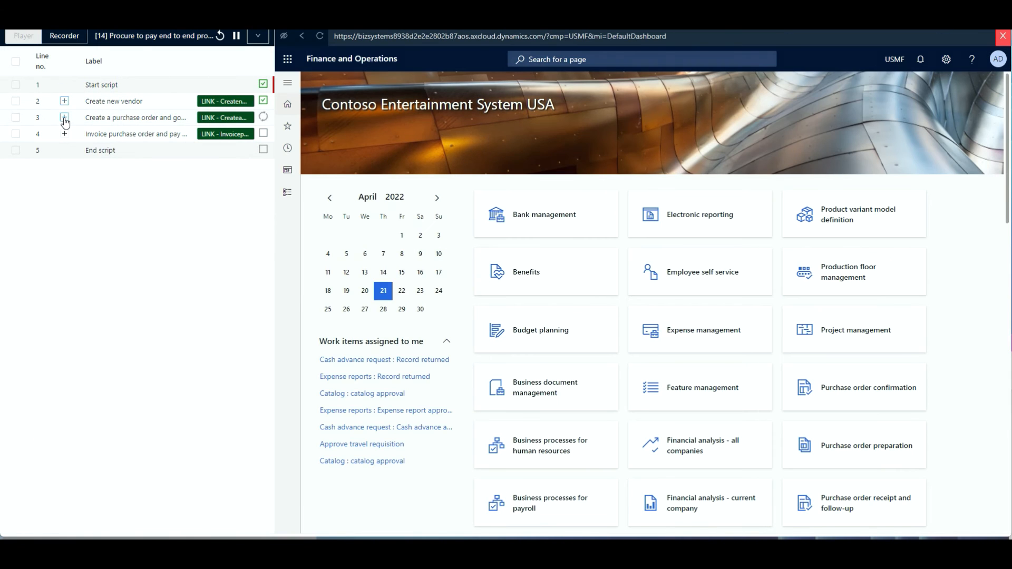
{"action": "left_click", "coordinate": [64, 118]}
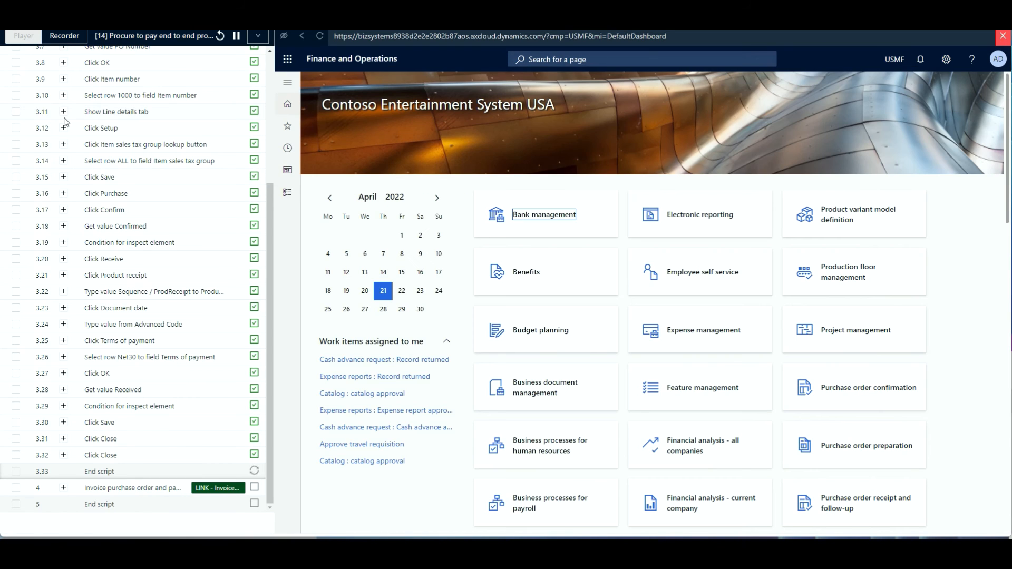
{"action": "scroll", "coordinate": [65, 117], "scroll_direction": "up", "scroll_amount": 4}
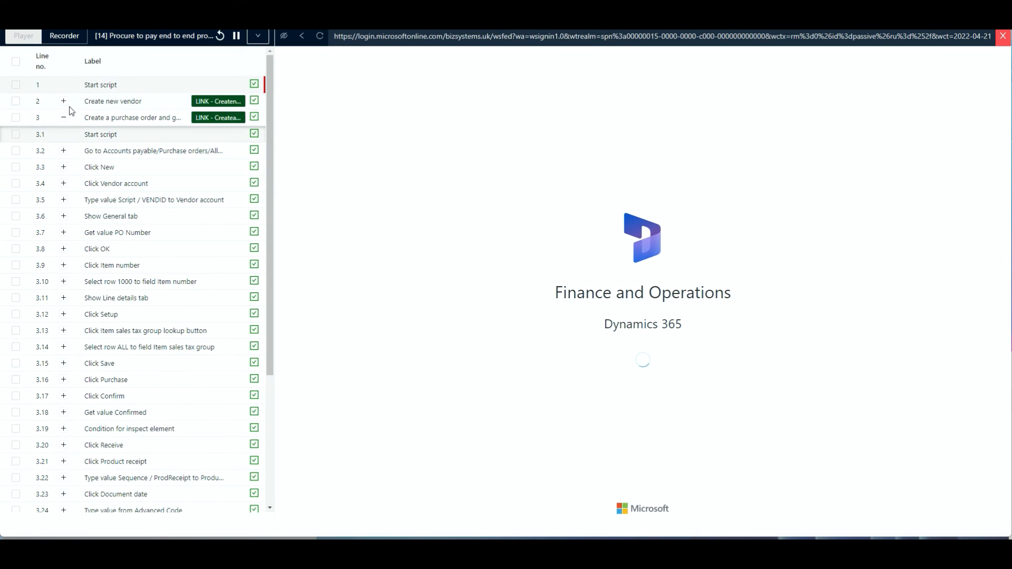
{"action": "left_click", "coordinate": [64, 117]}
{"action": "left_click", "coordinate": [64, 134]}
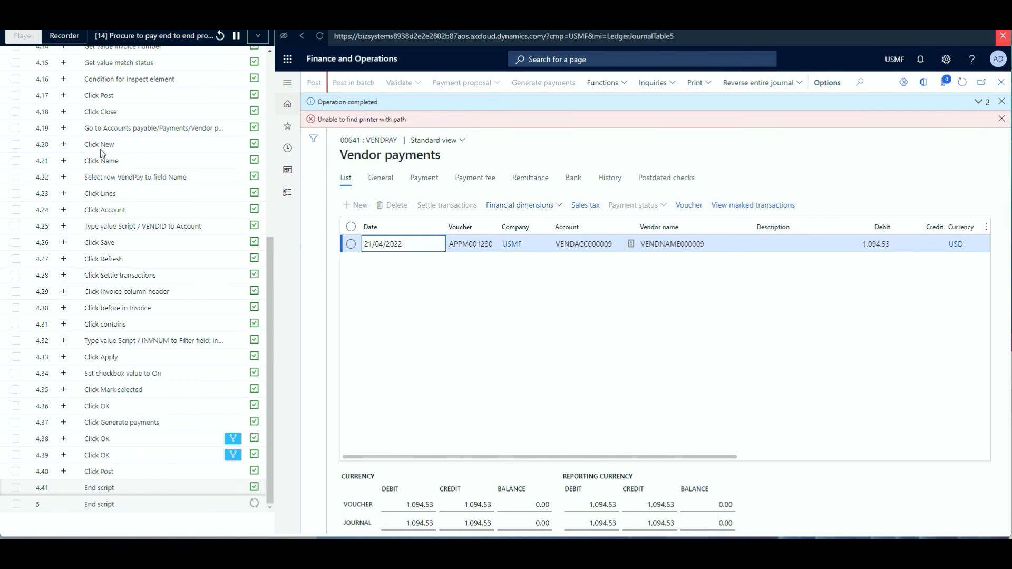
{"action": "scroll", "coordinate": [171, 298], "scroll_direction": "up", "scroll_amount": 15}
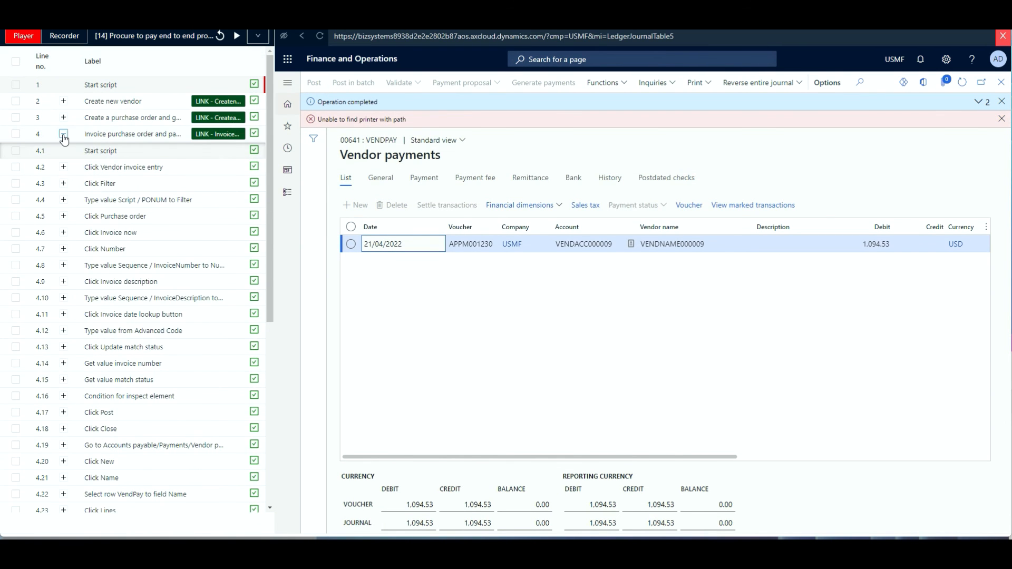
{"action": "left_click", "coordinate": [64, 133]}
{"action": "left_click", "coordinate": [1000, 38]}
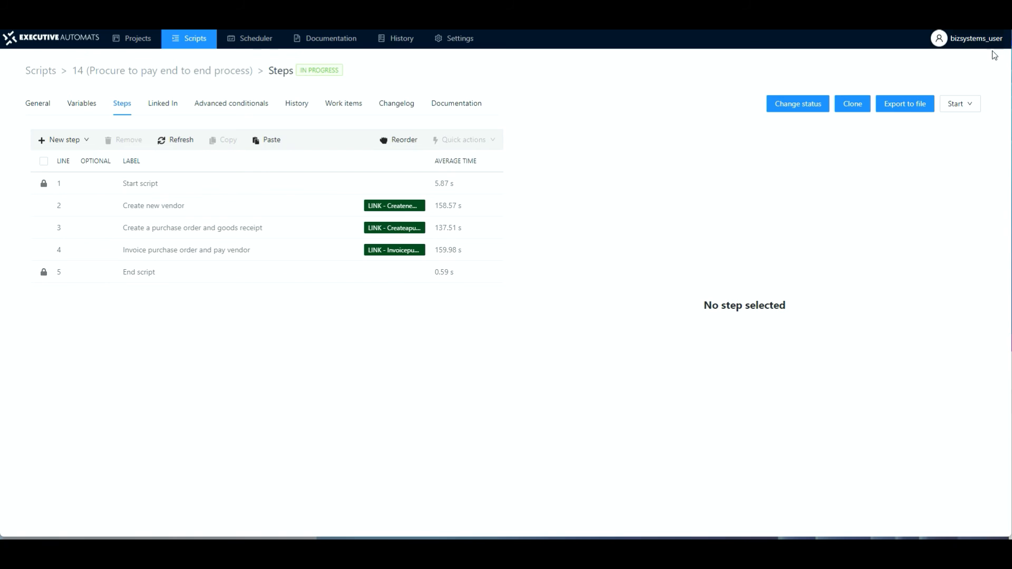
Step: Open the latest run in the script history and expand each linked script to inspect its input variables
{"action": "left_click", "coordinate": [297, 107]}
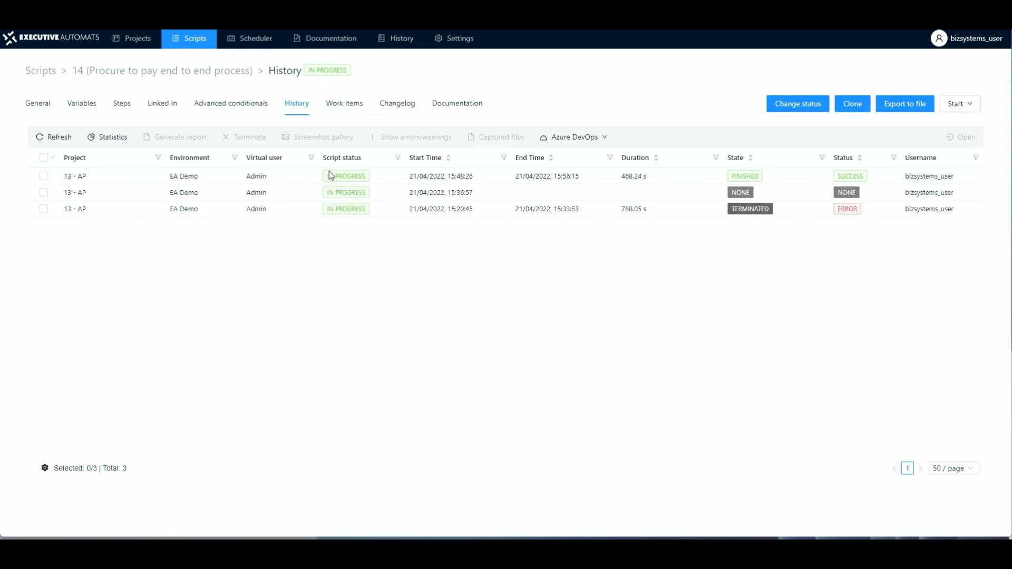
{"action": "double_click", "coordinate": [195, 175]}
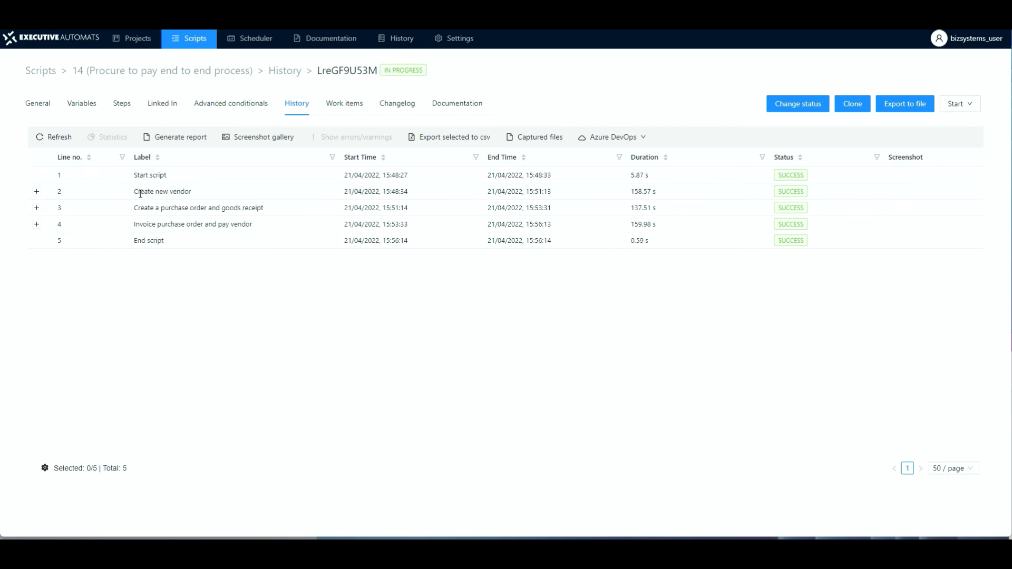
{"action": "left_click", "coordinate": [36, 192]}
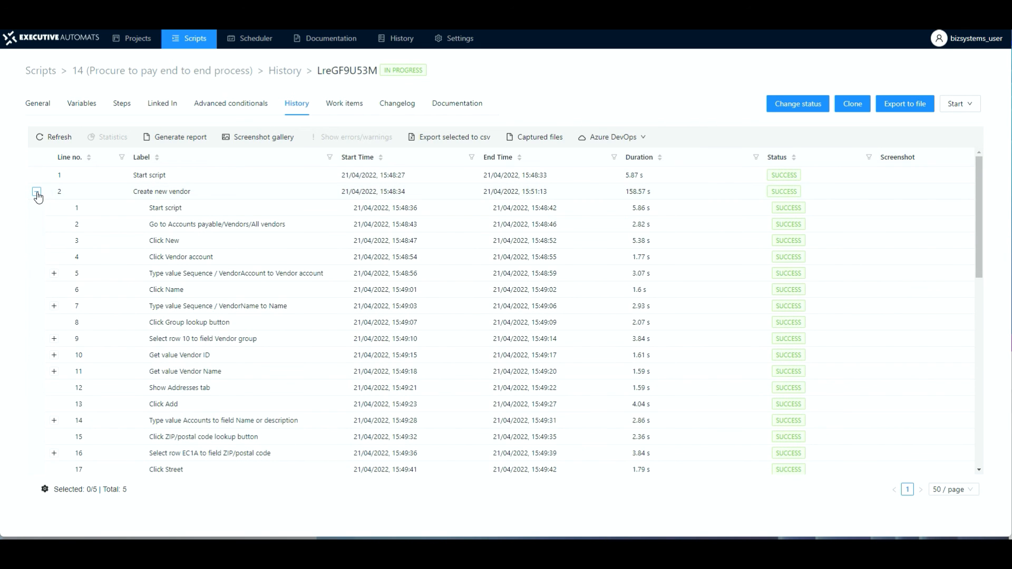
{"action": "left_click", "coordinate": [36, 193]}
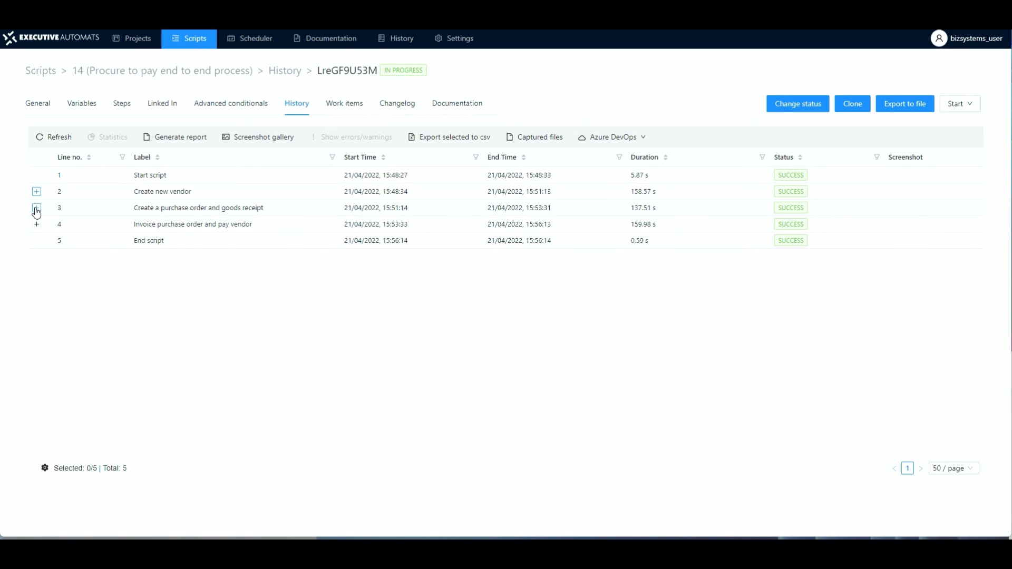
{"action": "left_click", "coordinate": [36, 208]}
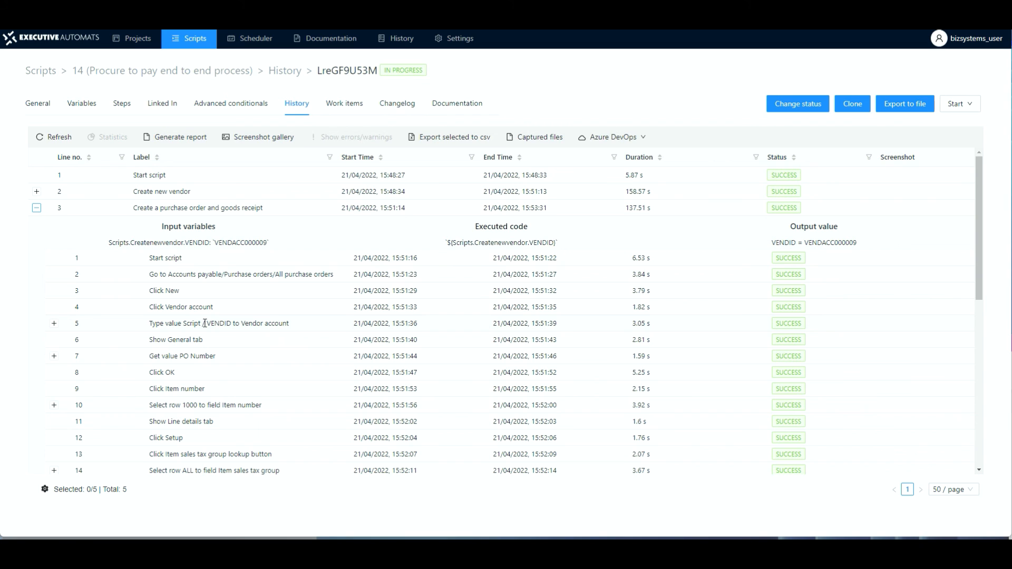
{"action": "left_click", "coordinate": [55, 324]}
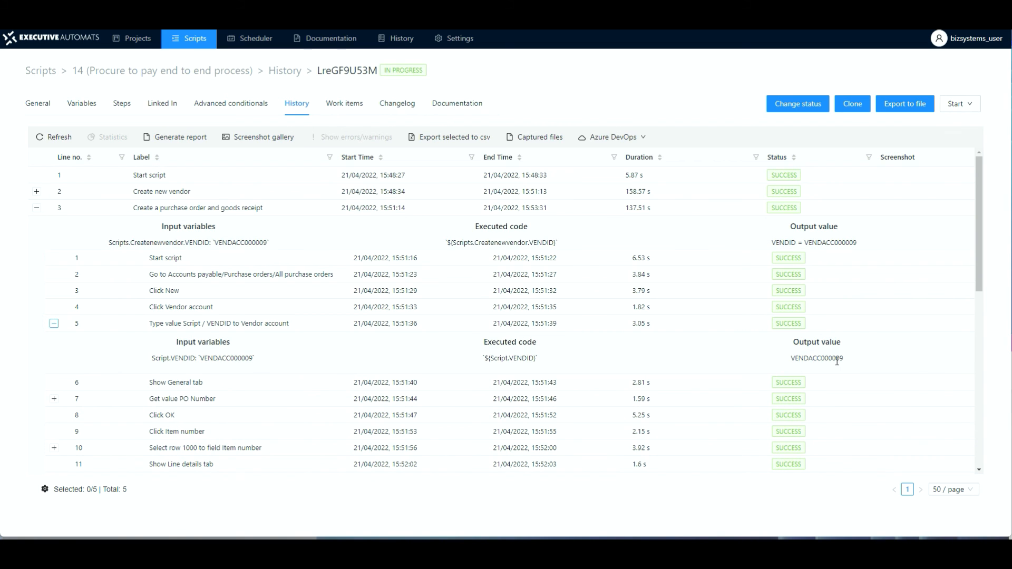
{"action": "left_click", "coordinate": [54, 324]}
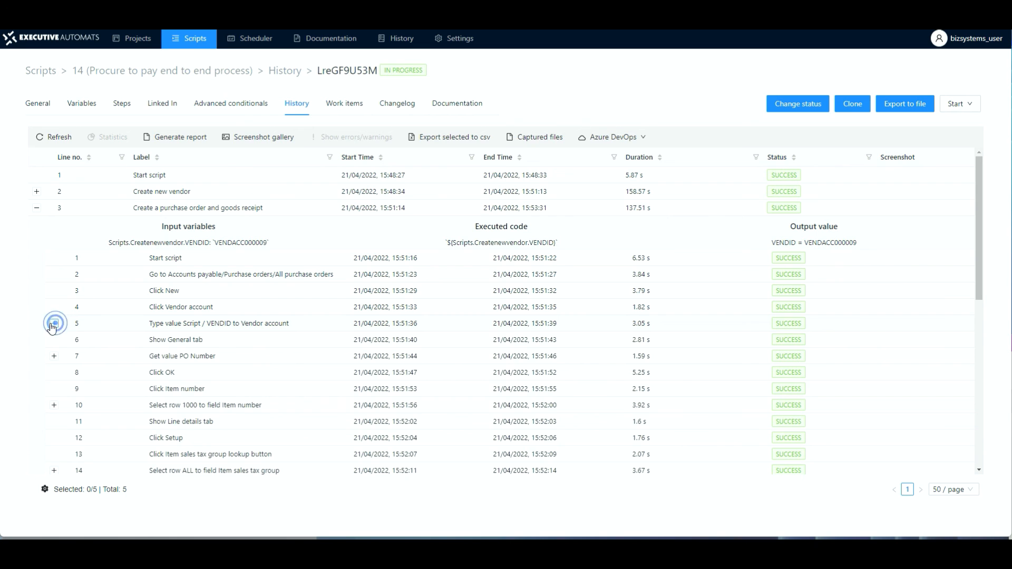
{"action": "left_click", "coordinate": [38, 211]}
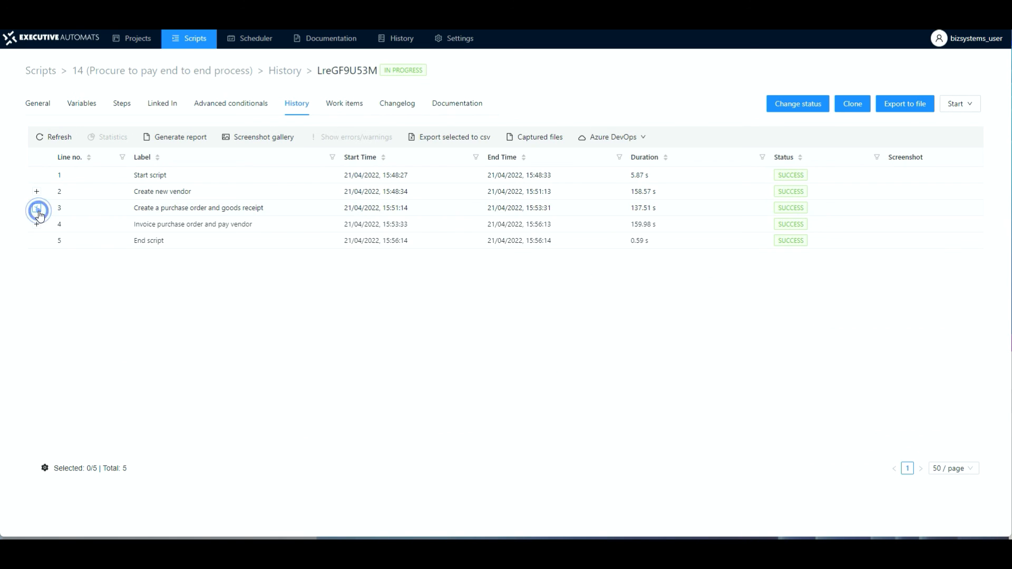
{"action": "left_click", "coordinate": [37, 226]}
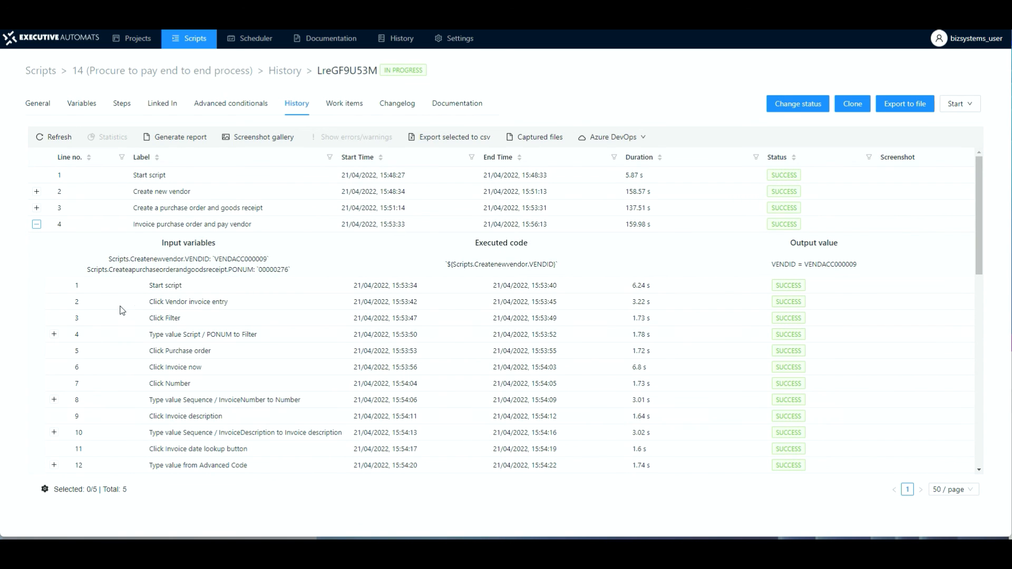
{"action": "left_click", "coordinate": [37, 226]}
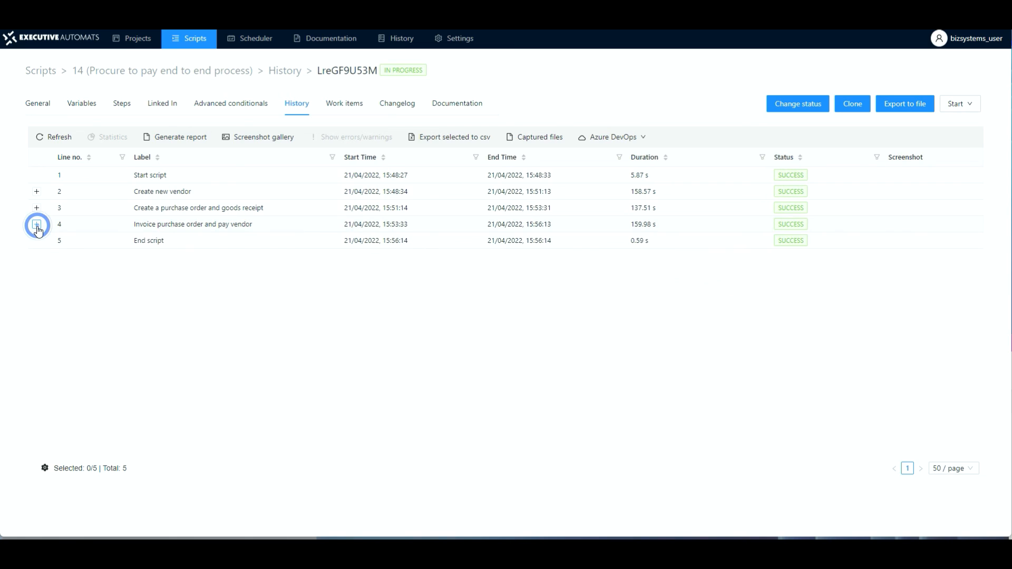
Step: On the Steps view, change the end-to-end script's status to PUBLISHED
{"action": "left_click", "coordinate": [120, 105]}
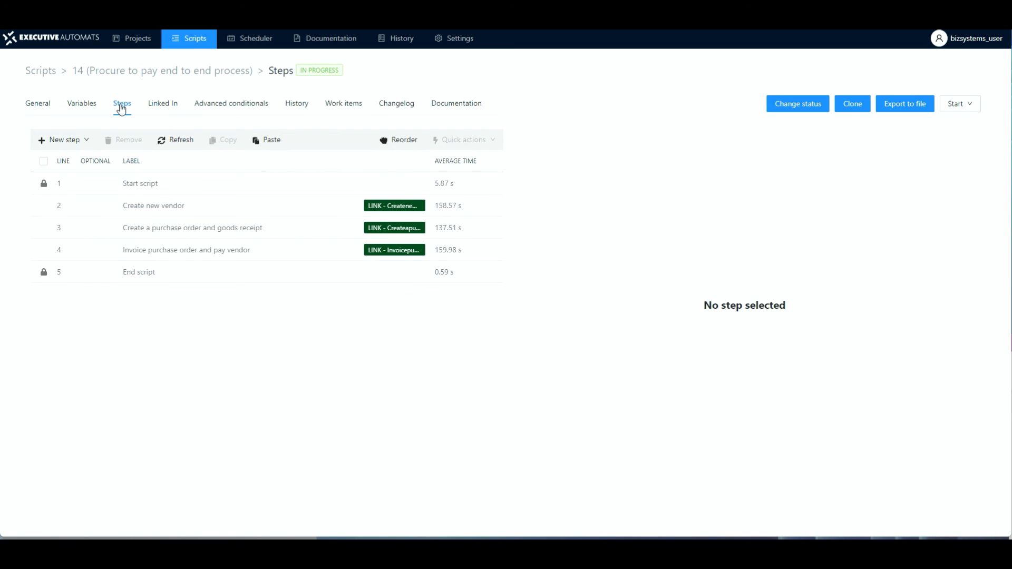
{"action": "left_click", "coordinate": [785, 105]}
{"action": "left_click", "coordinate": [527, 130]}
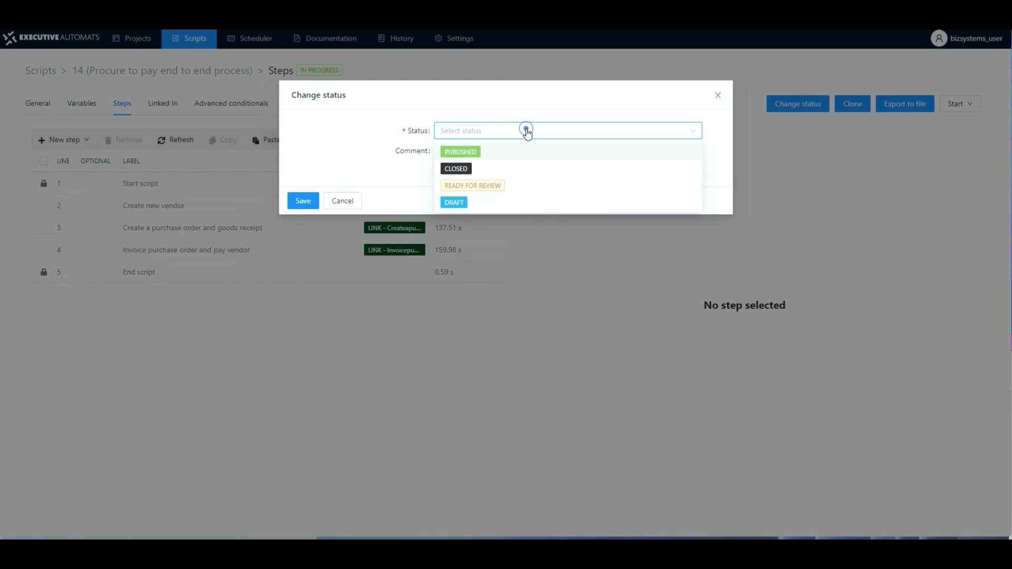
{"action": "left_click", "coordinate": [467, 153]}
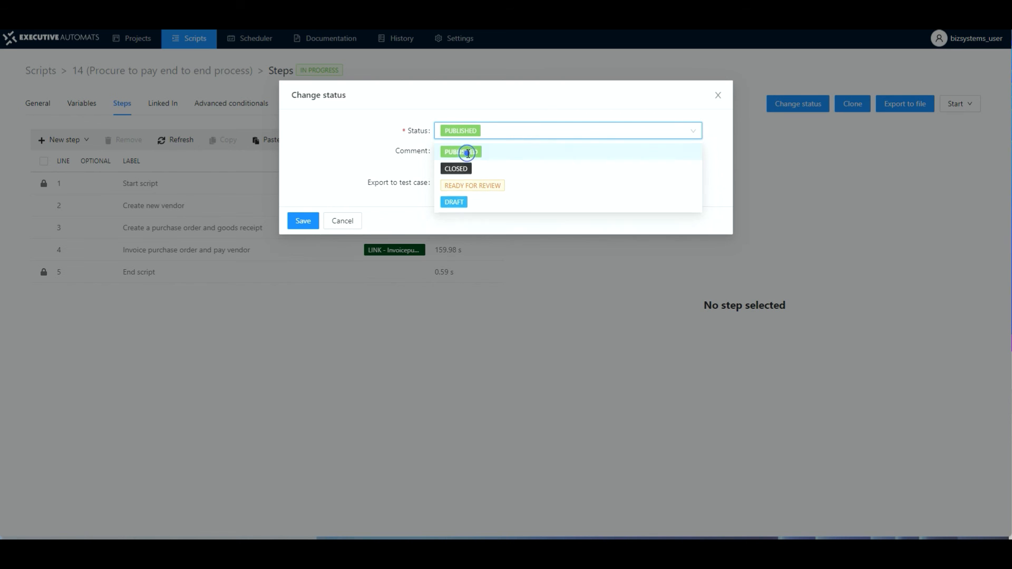
{"action": "left_click", "coordinate": [302, 222]}
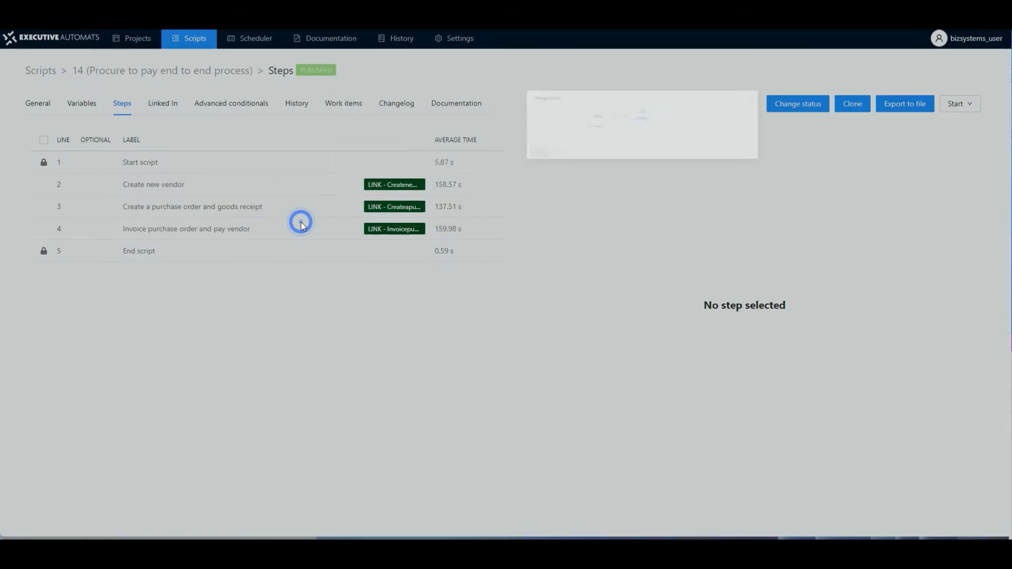